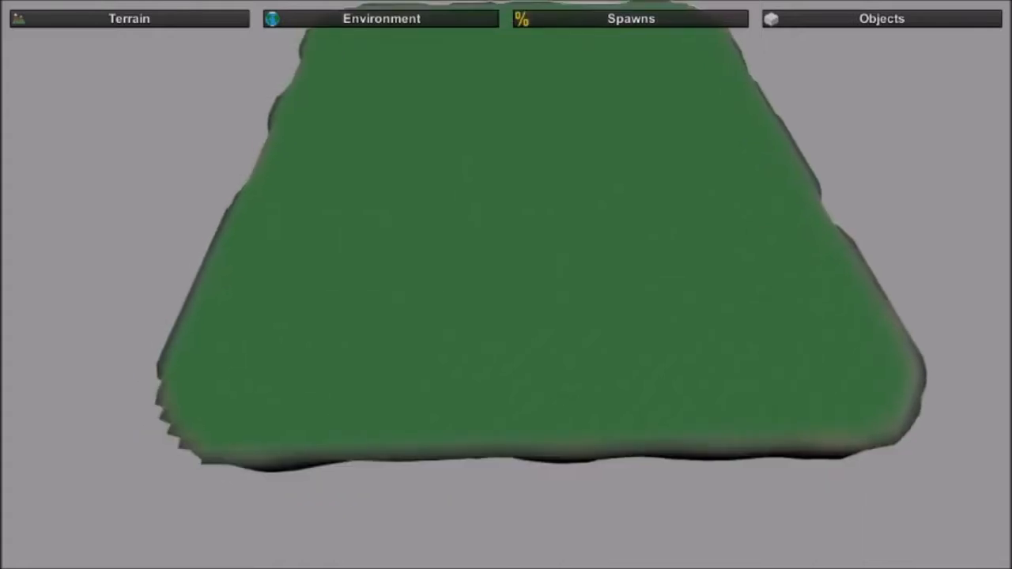
Step: Set a larger size and strength for the terrain height brush and raise hills on the flat green terrain
key(a)
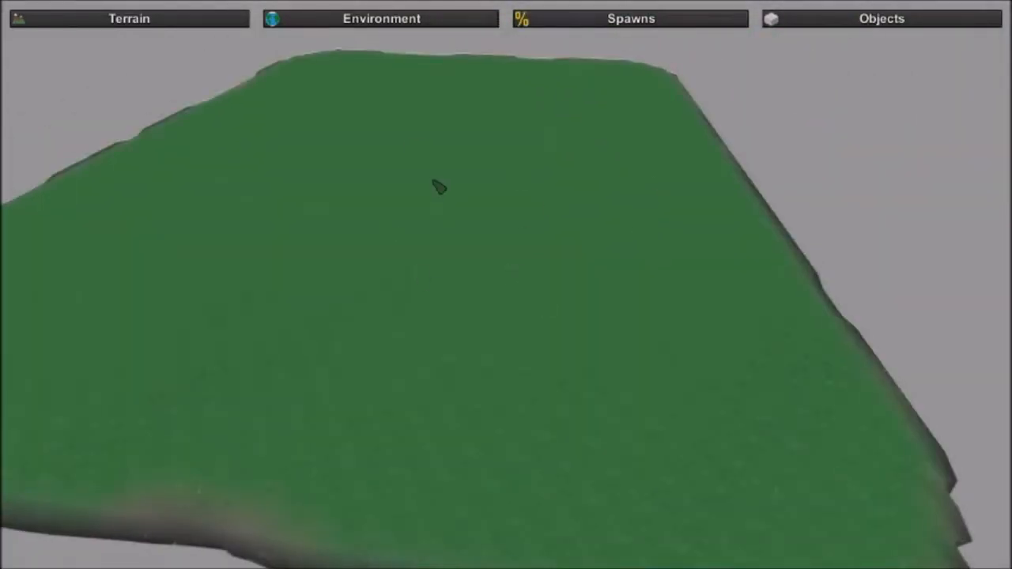
key(w)
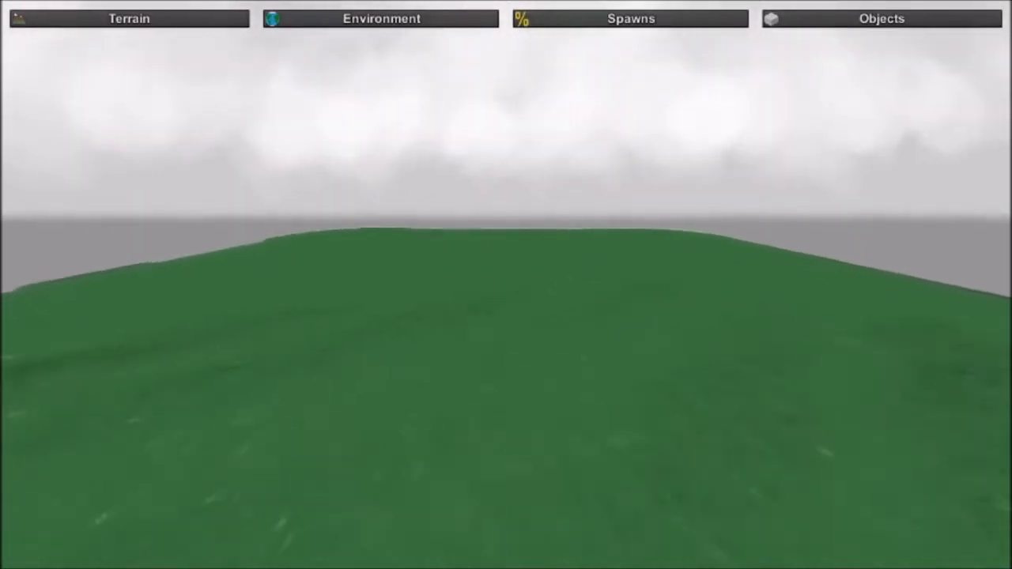
key(s)
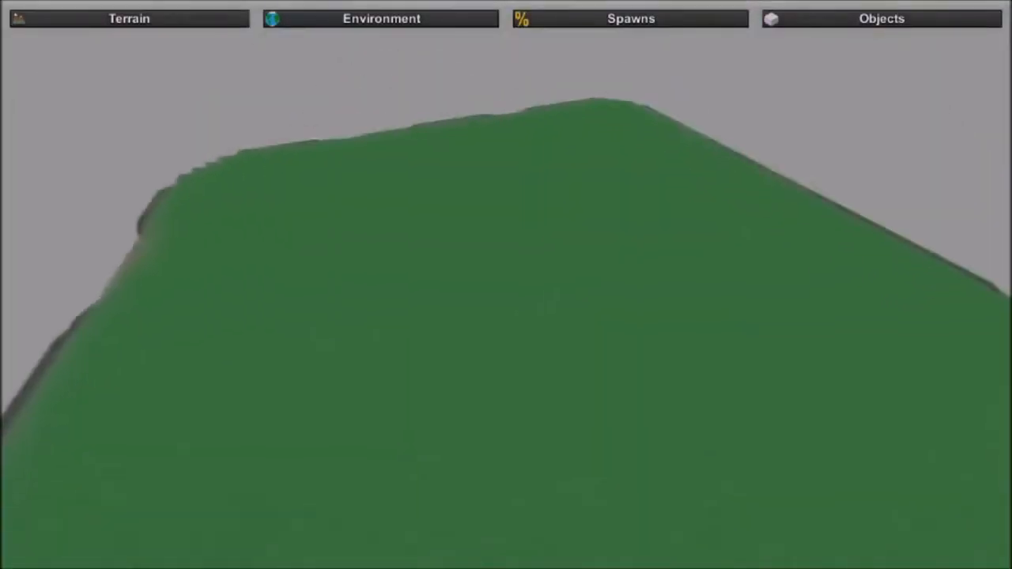
right_drag(506, 284, 507, 277)
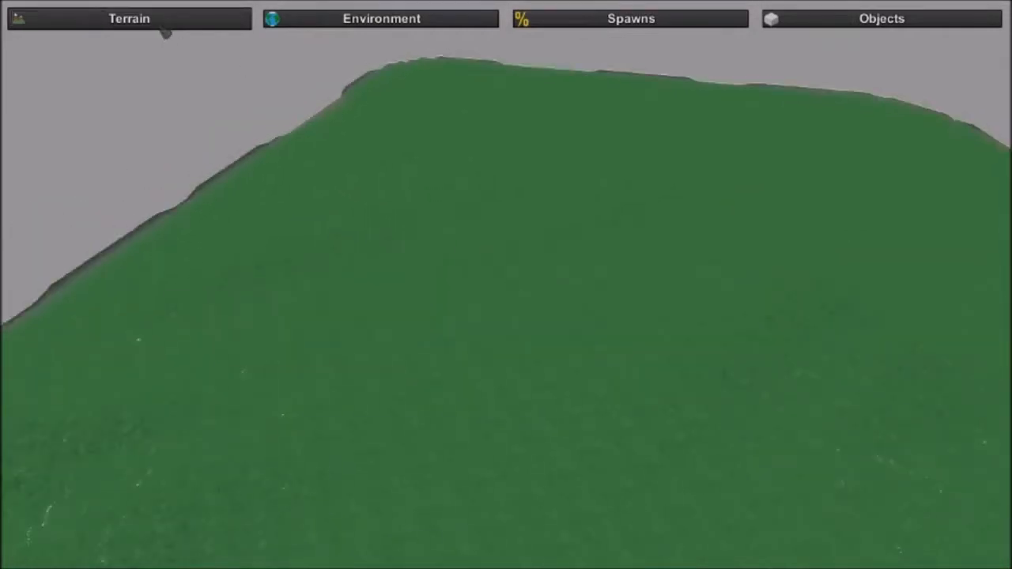
click(119, 22)
click(138, 50)
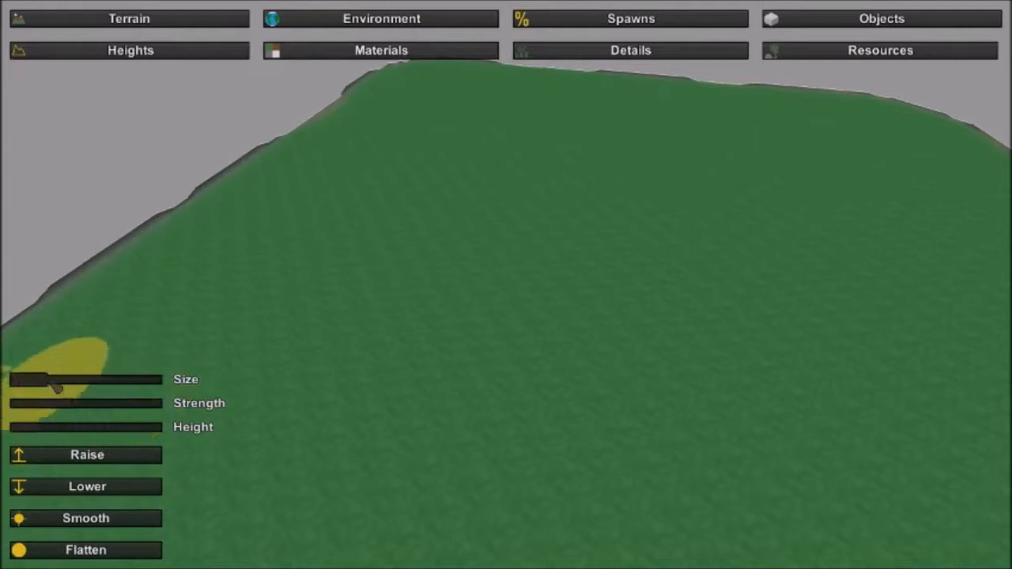
drag(37, 383, 45, 380)
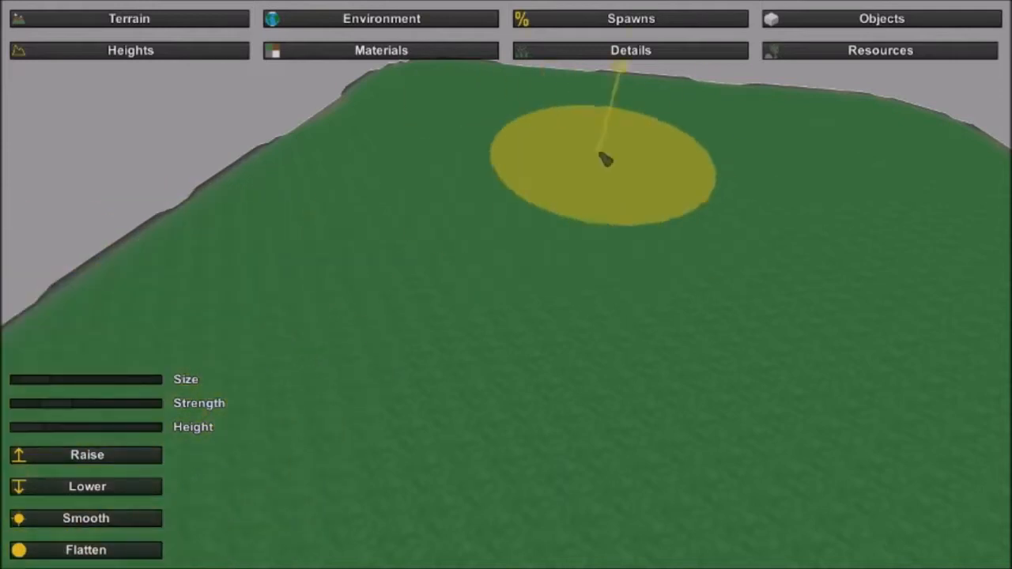
mouse_move(846, 191)
right_down()
mouse_move(948, 245)
mouse_move(969, 238)
right_up()
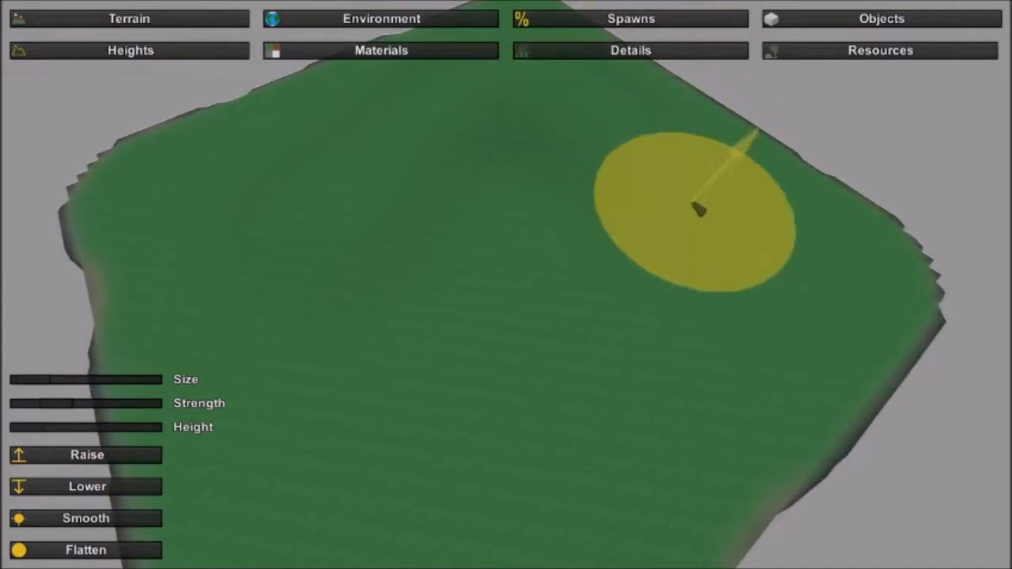
key(w)
mouse_move(675, 361)
right_down()
mouse_move(616, 197)
mouse_move(633, 143)
mouse_move(656, 130)
mouse_move(617, 190)
mouse_move(513, 283)
right_up()
Step: Bake the terrain materials onto the raised hills
click(392, 54)
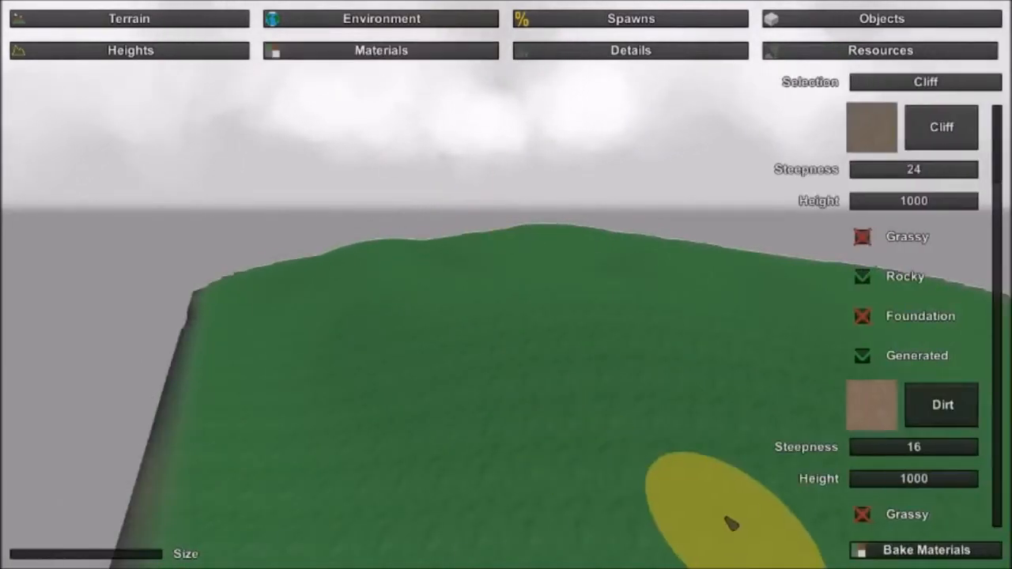
scroll(861, 451, down, 3)
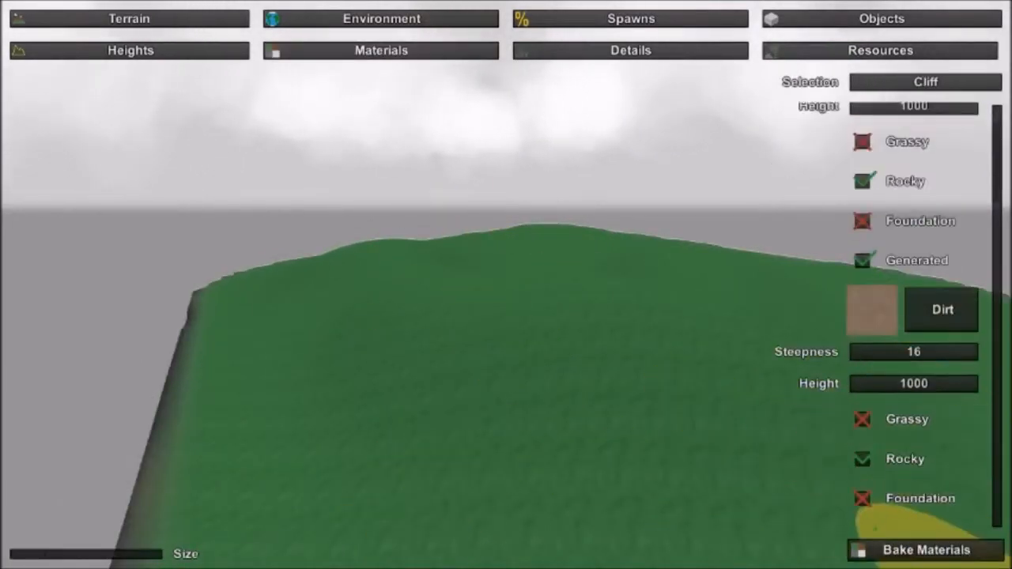
click(943, 551)
Step: Examine how the baked cliff and dirt materials cover the slopes of the raised hills
mouse_move(447, 305)
right_down()
mouse_move(449, 320)
mouse_move(538, 246)
mouse_move(506, 301)
mouse_move(443, 313)
mouse_move(415, 367)
mouse_move(419, 320)
mouse_move(458, 280)
mouse_move(474, 363)
mouse_move(502, 332)
right_up()
key(w)
key(s)
key(w)
mouse_move(563, 261)
right_down()
mouse_move(588, 207)
mouse_move(605, 276)
mouse_move(538, 304)
right_up()
key(w)
key(w)
mouse_move(517, 375)
right_down()
mouse_move(505, 253)
mouse_move(526, 289)
mouse_move(761, 339)
right_up()
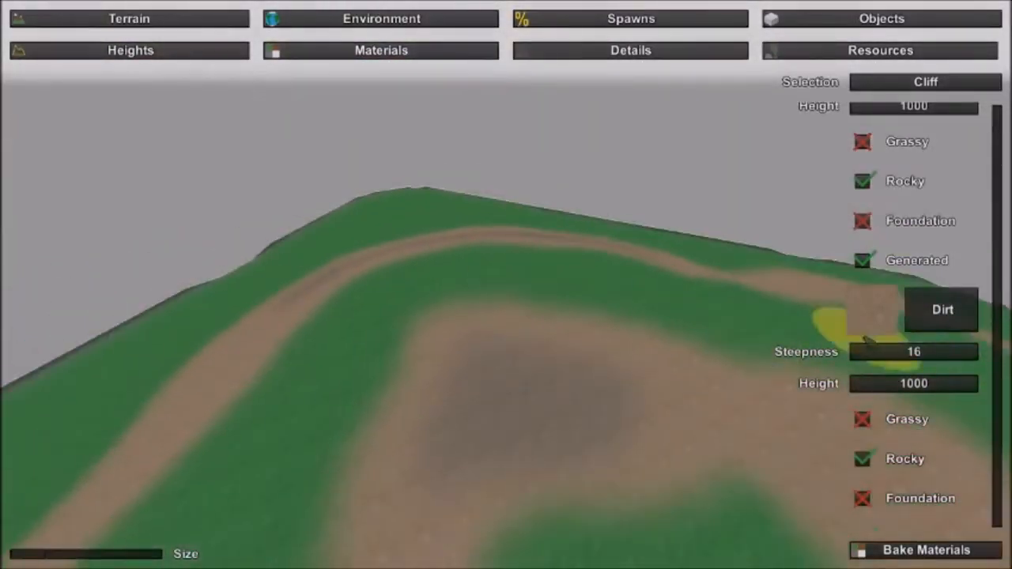
Step: Choose the Farm material and paint a small rounded patch of it on the grass beside the dirt slopes
scroll(941, 231, up, 3)
scroll(986, 166, down, 4)
scroll(980, 150, up, 4)
mouse_move(608, 309)
right_down()
mouse_move(854, 324)
mouse_move(672, 364)
mouse_move(514, 316)
mouse_move(261, 379)
right_up()
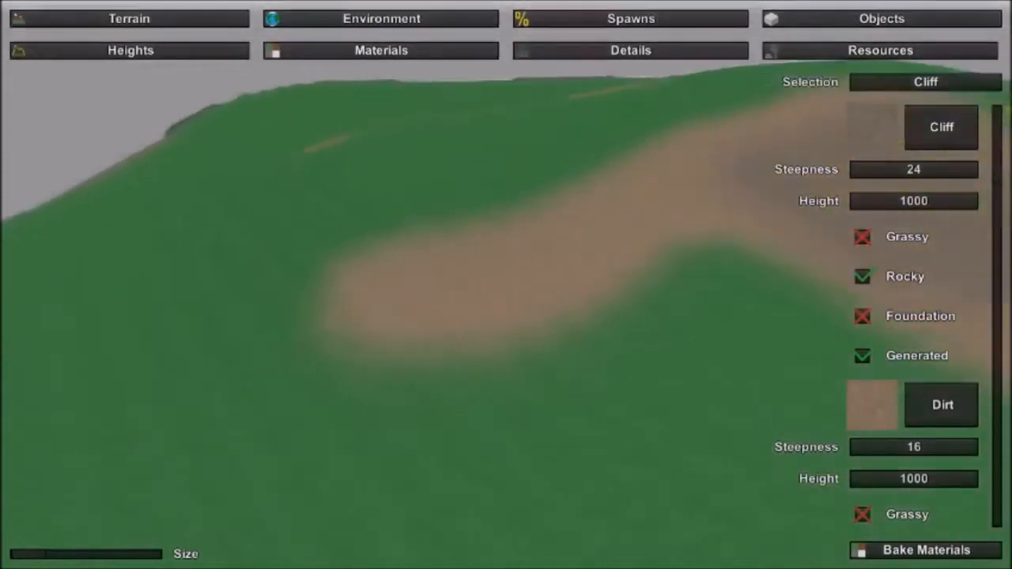
right_drag(506, 284, 429, 205)
right_drag(373, 260, 529, 280)
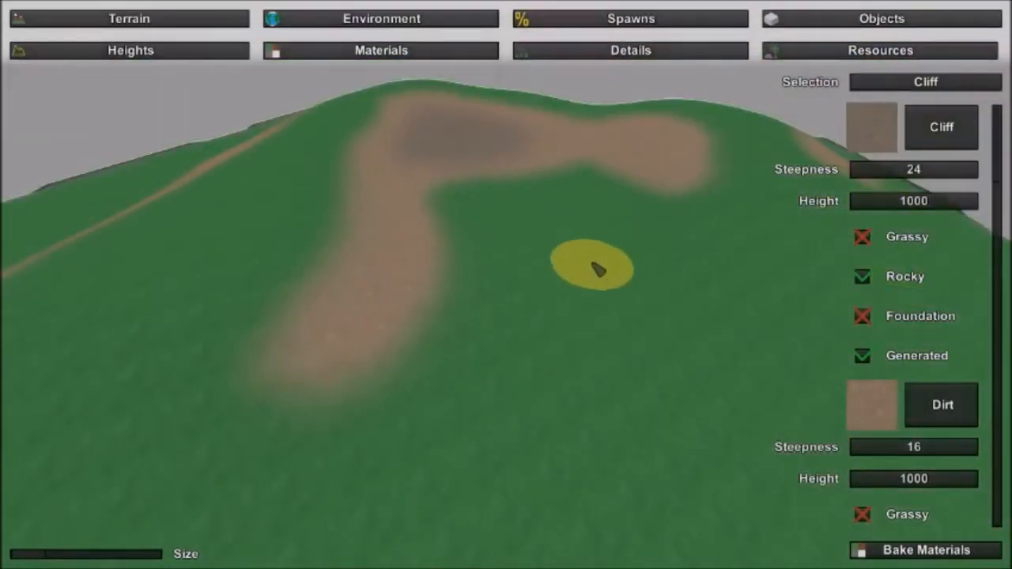
scroll(916, 252, down, 4)
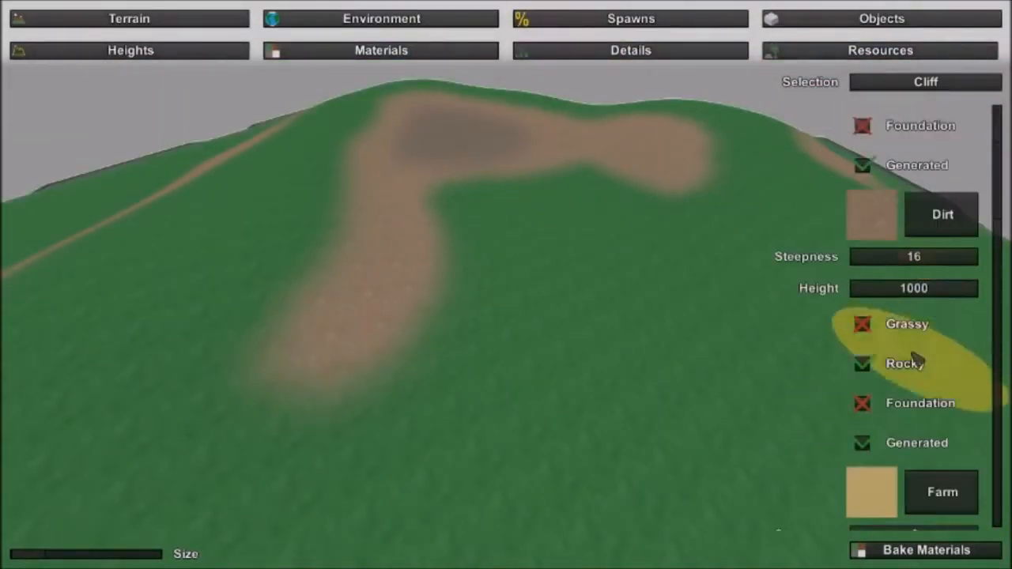
click(863, 437)
right_drag(474, 273, 535, 372)
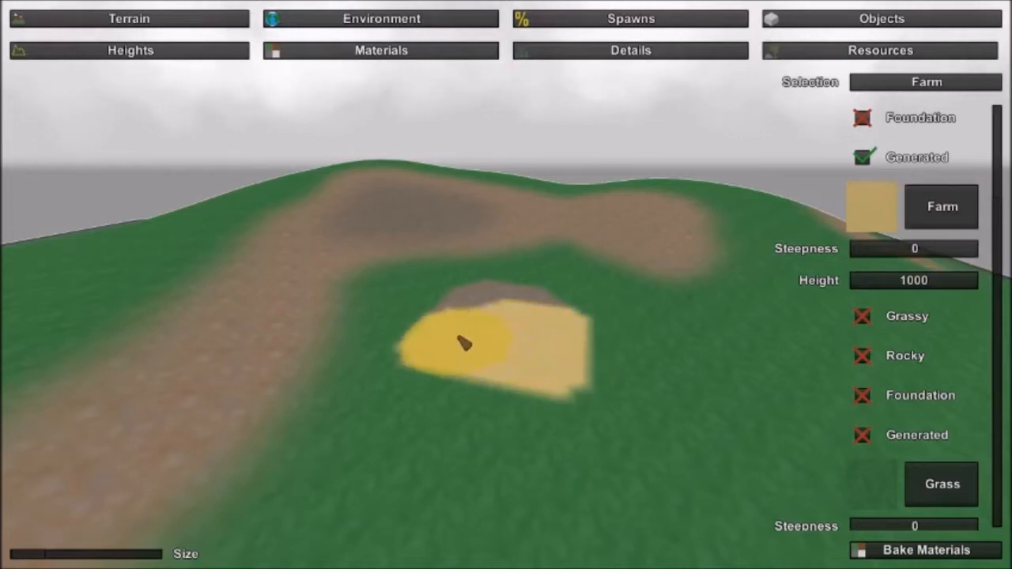
key(w)
mouse_move(506, 284)
right_down()
mouse_move(506, 348)
mouse_move(491, 298)
right_up()
key(s)
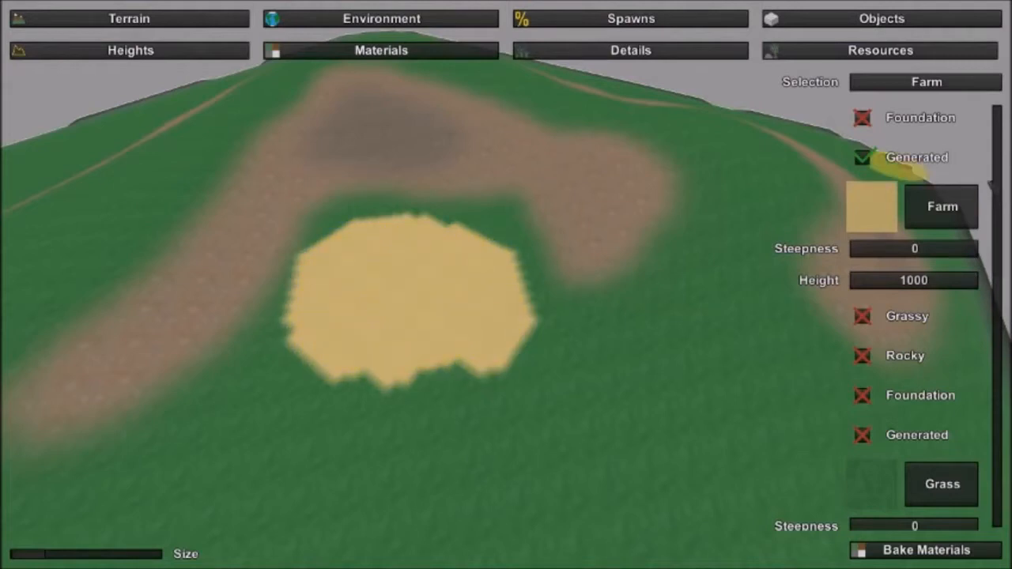
Step: Enlarge the material brush, extend the Farm patch into a wide field next to the dirt strip, and bake the materials
key(w)
right_drag(431, 275, 372, 316)
key(s)
drag(32, 555, 36, 556)
key(s)
right_drag(437, 324, 443, 348)
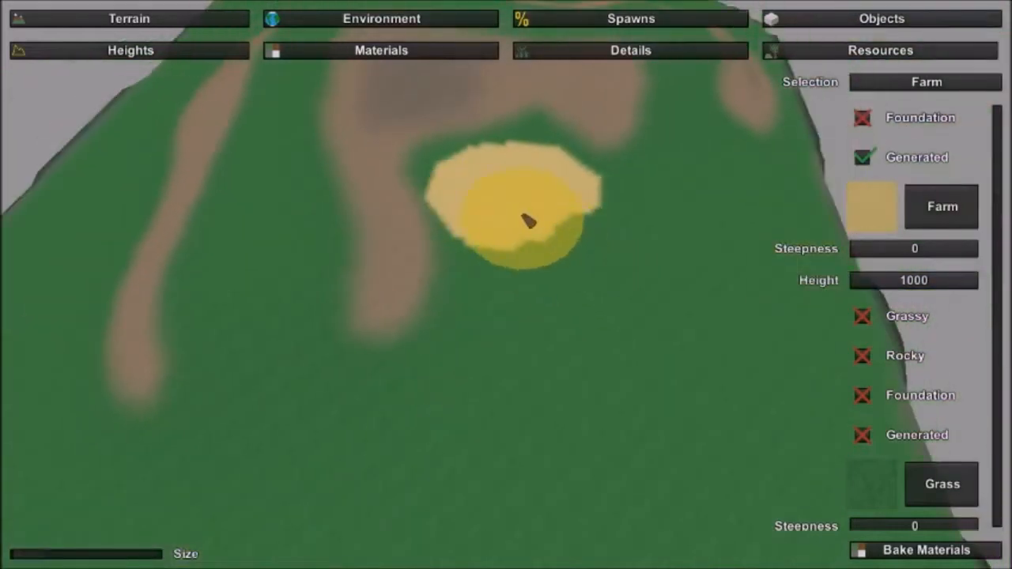
mouse_move(521, 255)
mouse_down()
mouse_move(683, 289)
mouse_move(555, 220)
mouse_move(535, 248)
mouse_up()
key(w)
mouse_move(535, 247)
right_down()
mouse_move(514, 253)
mouse_move(522, 214)
right_up()
click(938, 560)
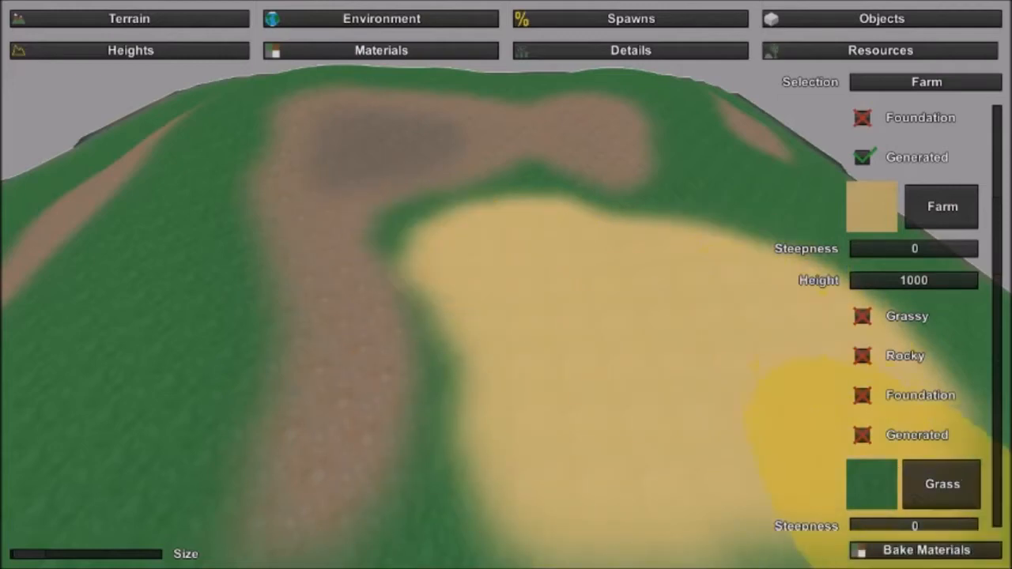
Step: Bake the terrain details to regenerate grass, flowers and pebbles over the painted materials
right_drag(704, 212, 607, 95)
key(s)
key(w)
click(598, 56)
right_drag(629, 294, 545, 270)
key(d)
key(w)
key(s)
key(w)
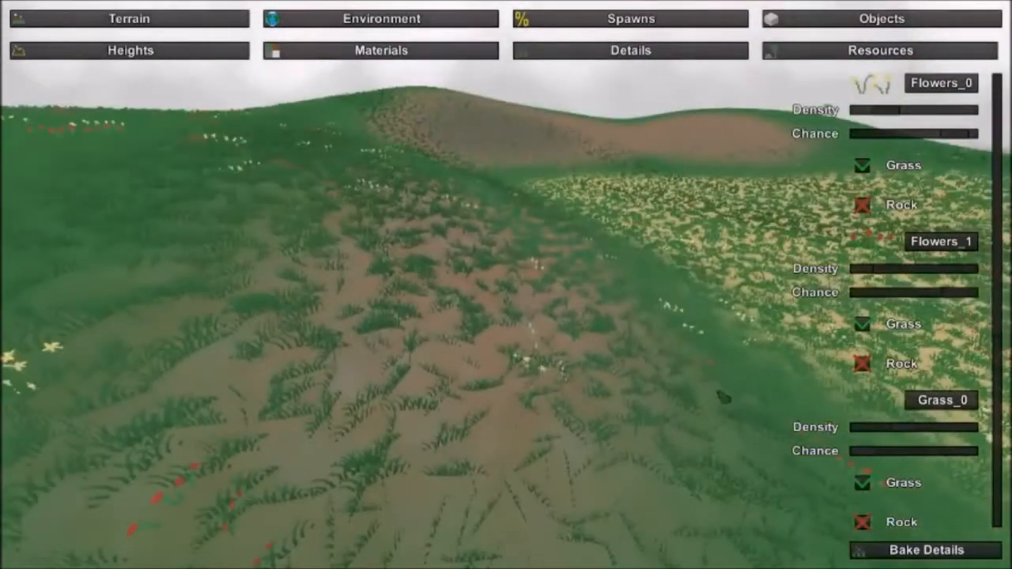
click(951, 562)
Step: Inspect the baked grass, flowers and pebbles around the farm field and the dirt slopes
key(w)
key(d)
right_drag(506, 284, 522, 246)
key(w)
key(a)
key(w)
key(w)
key(w)
Step: Adjust the chance of the Pebbles_0 detail and check the pebbles along the dirt strip
scroll(936, 249, down, 7)
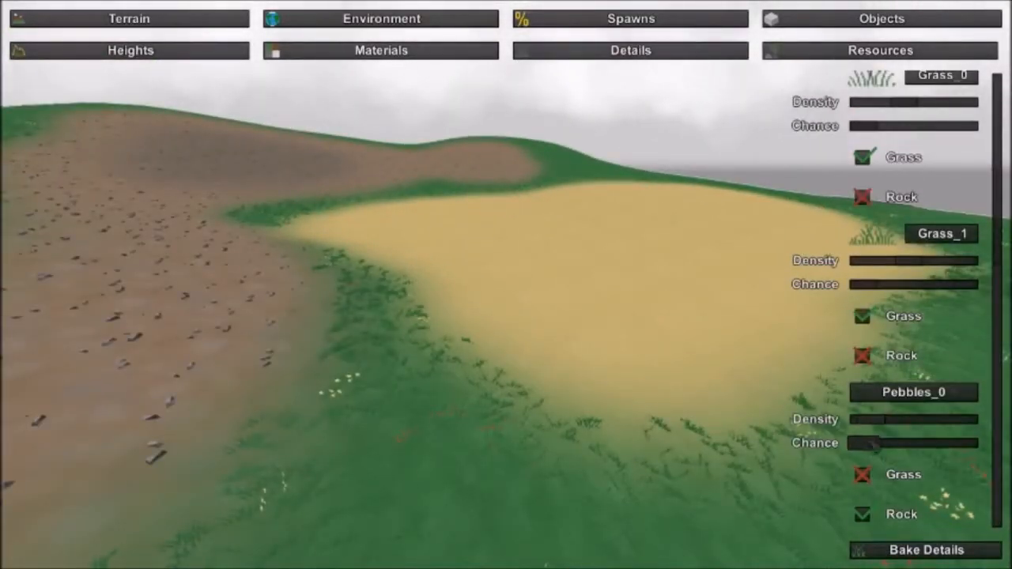
right_drag(639, 386, 506, 368)
key(w)
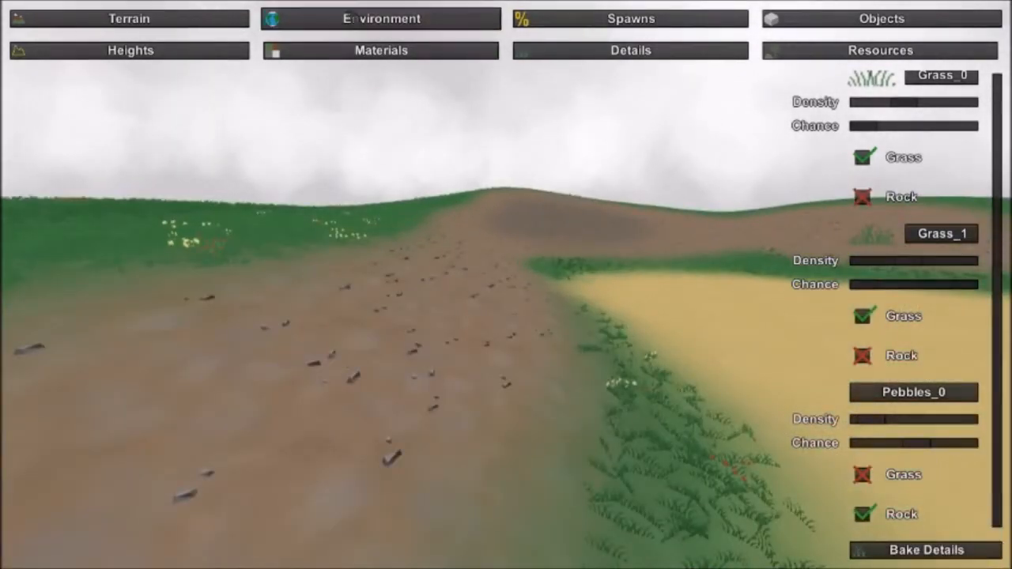
Step: Review the Grassy, Rocky, Foundation and Generated properties of the Farm and Grass materials
click(383, 55)
key(s)
mouse_move(617, 401)
right_down()
mouse_move(522, 415)
mouse_move(467, 387)
right_up()
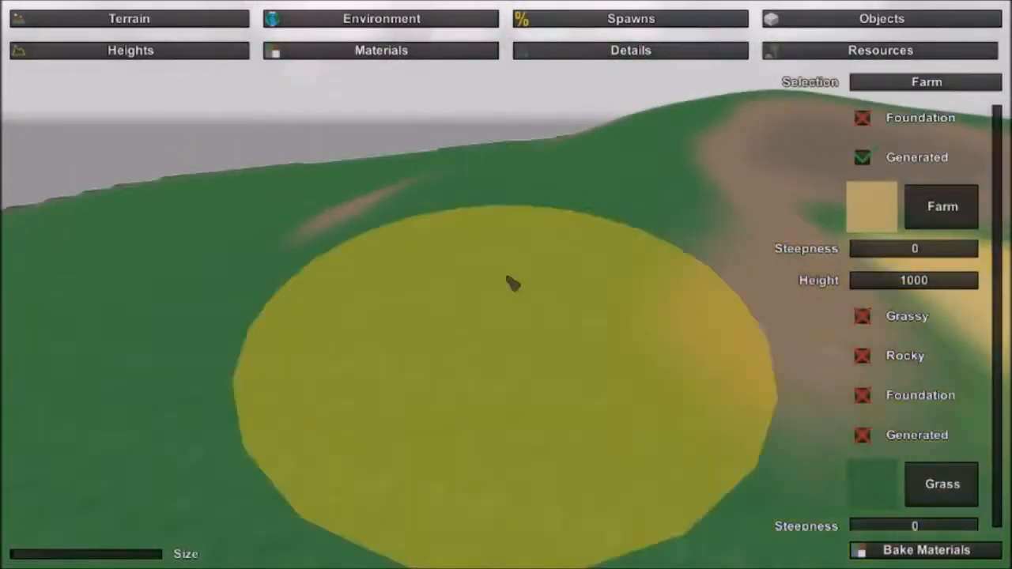
scroll(869, 331, down, 6)
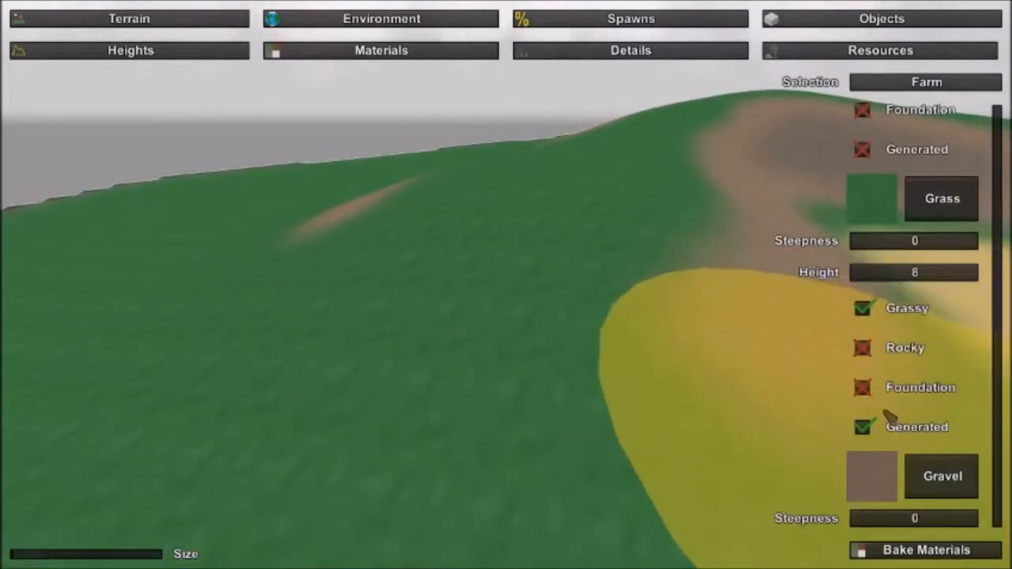
Step: Bake the terrain details again and check the ground cover around the farm field
click(569, 57)
click(915, 558)
right_drag(598, 335, 449, 167)
key(w)
key(s)
right_drag(583, 283, 506, 237)
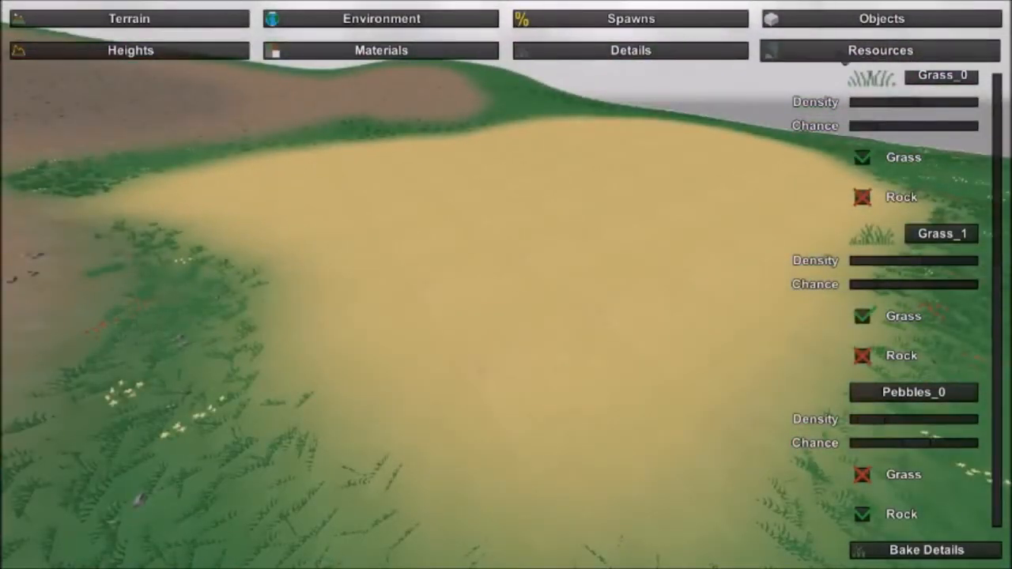
Step: Bake the terrain resources to place Maple_0 trees across the grass
click(855, 55)
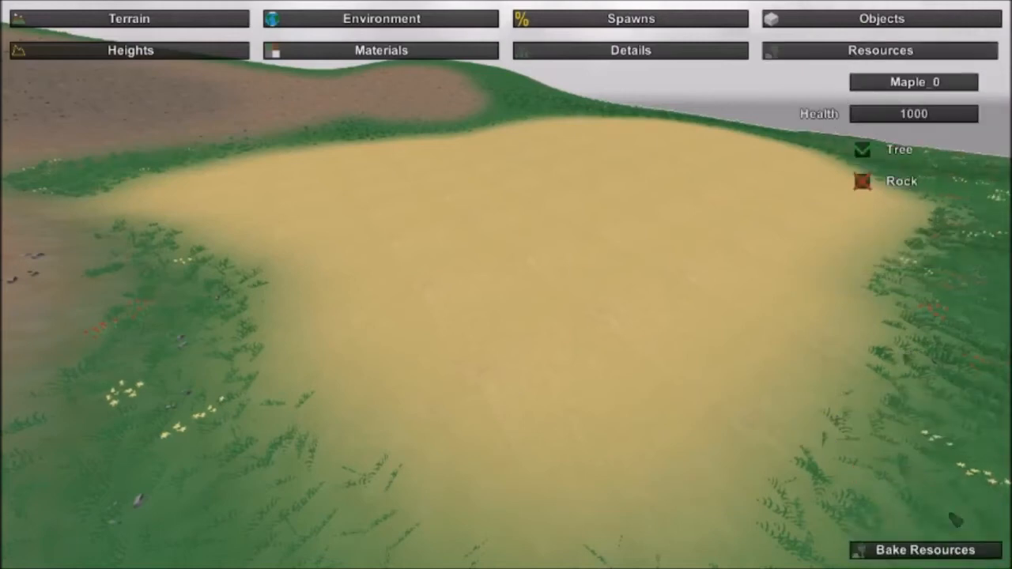
click(923, 555)
key(s)
right_drag(725, 312, 506, 285)
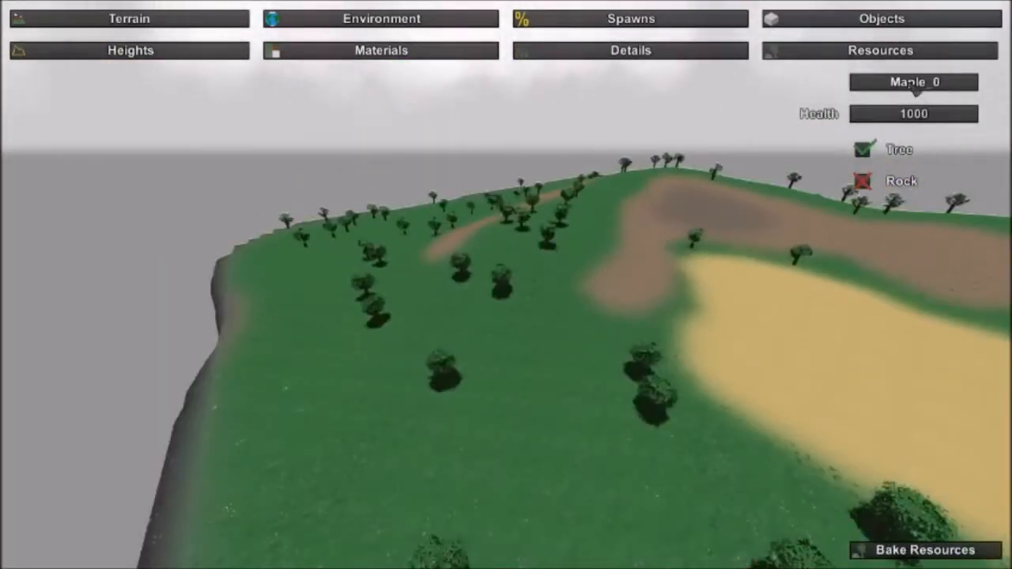
Step: Inspect the distribution of the generated trees over the grass, dirt and farm areas
right_drag(637, 255, 683, 258)
key(w)
right_drag(525, 293, 700, 242)
key(w)
key(w)
right_drag(506, 308, 509, 289)
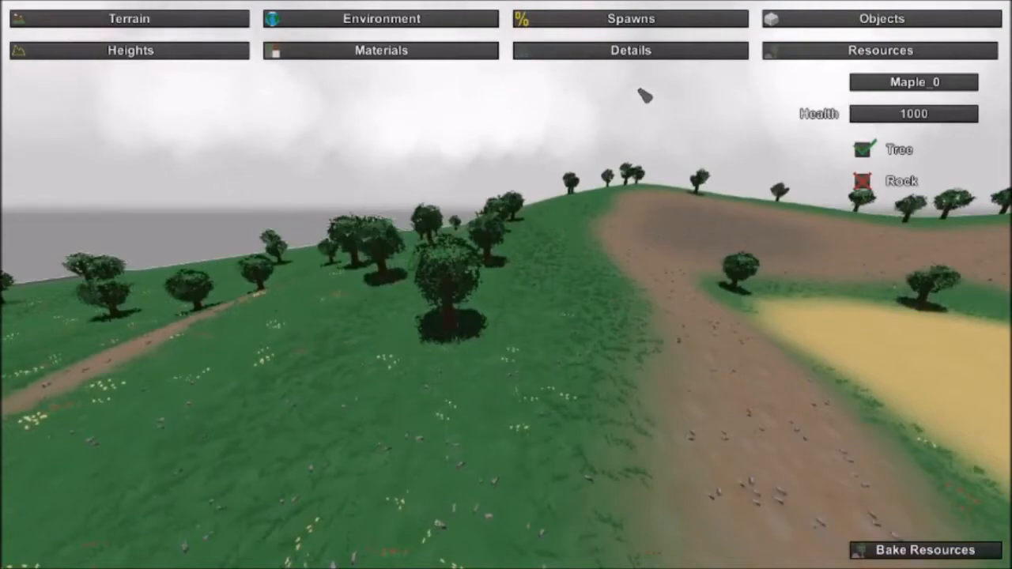
key(w)
right_drag(671, 255, 711, 305)
key(s)
right_drag(466, 278, 587, 233)
key(w)
key(w)
right_drag(505, 284, 525, 316)
key(s)
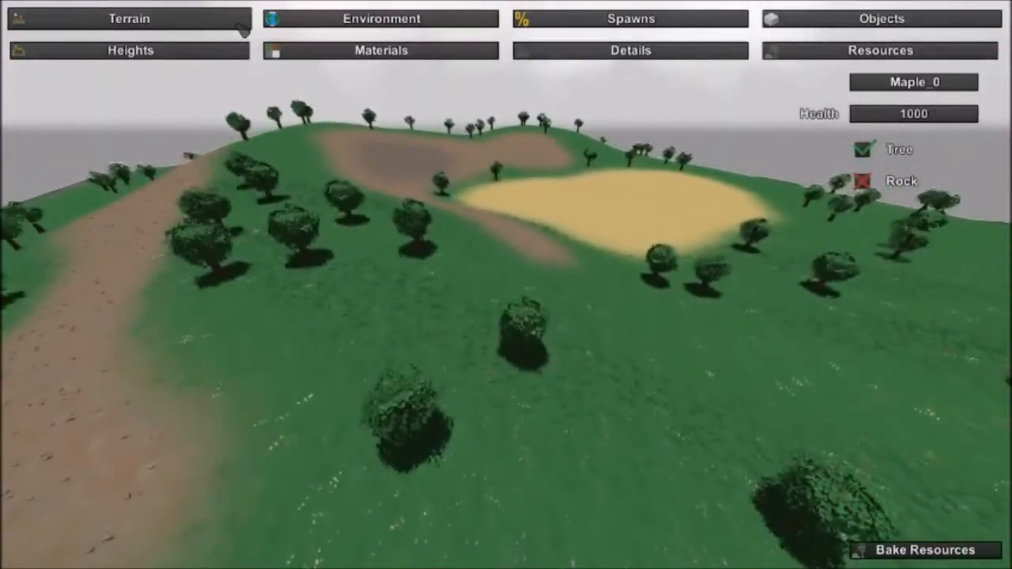
Step: Adjust the environment lighting's time of day, increase its azimuth and lower its fade
click(312, 17)
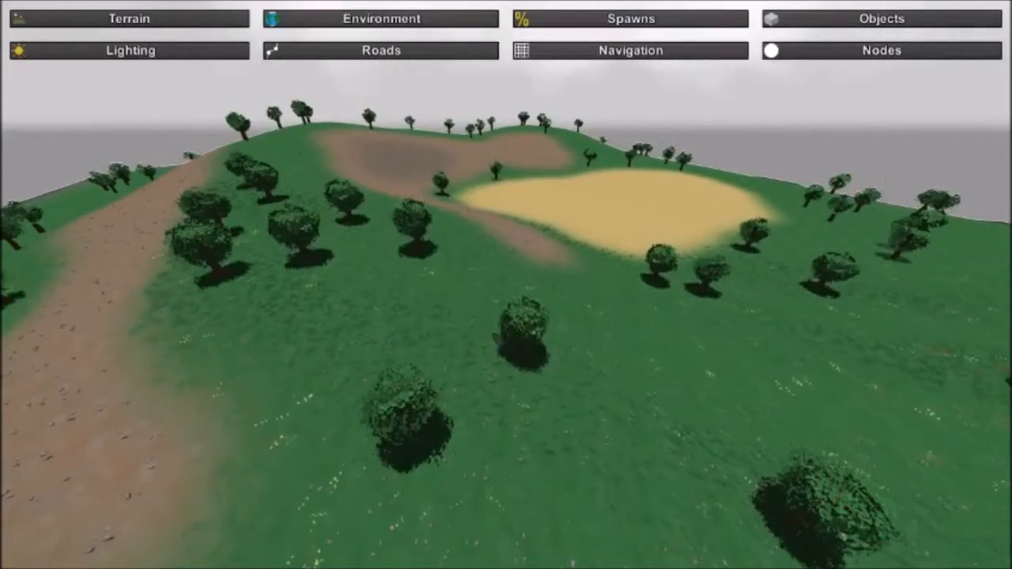
click(148, 56)
mouse_move(55, 555)
mouse_down()
mouse_move(106, 553)
mouse_move(55, 561)
mouse_move(63, 566)
mouse_up()
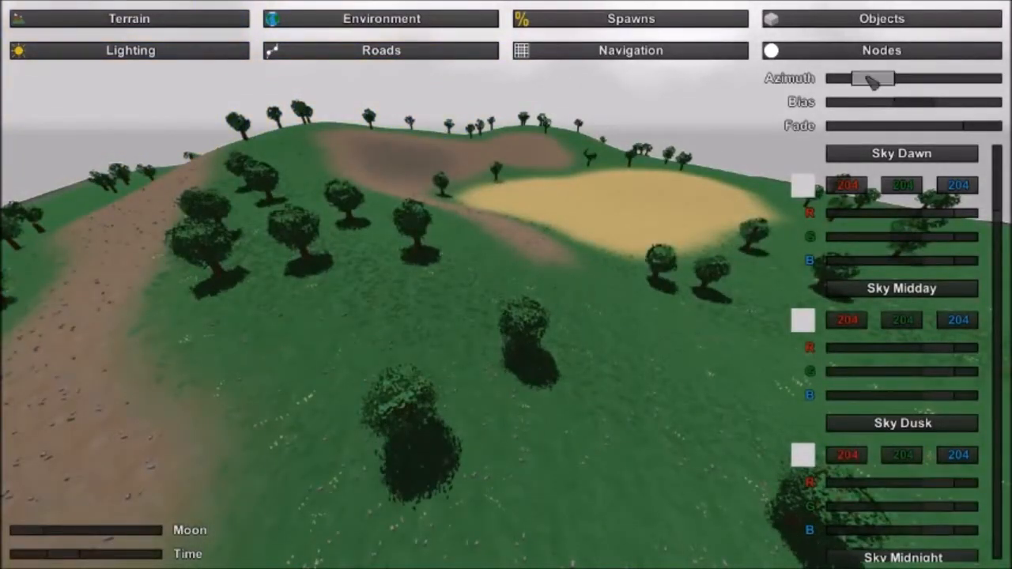
drag(873, 83, 910, 85)
key(w)
right_drag(506, 285, 569, 276)
key(s)
key(w)
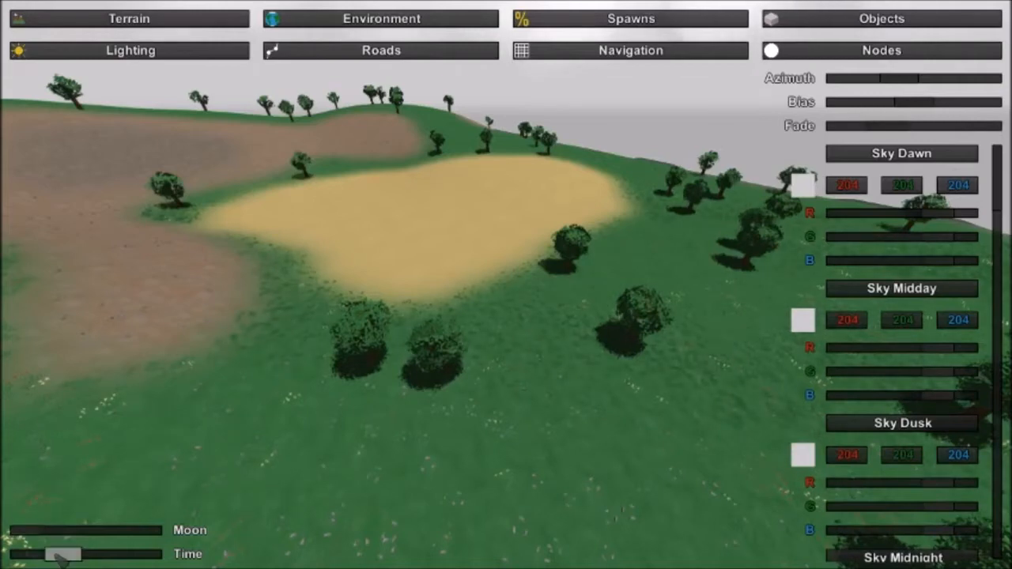
Step: Change the Sky Midday colour to a bright blue by reducing red, adjusting green and setting blue to 214
right_drag(824, 320, 680, 217)
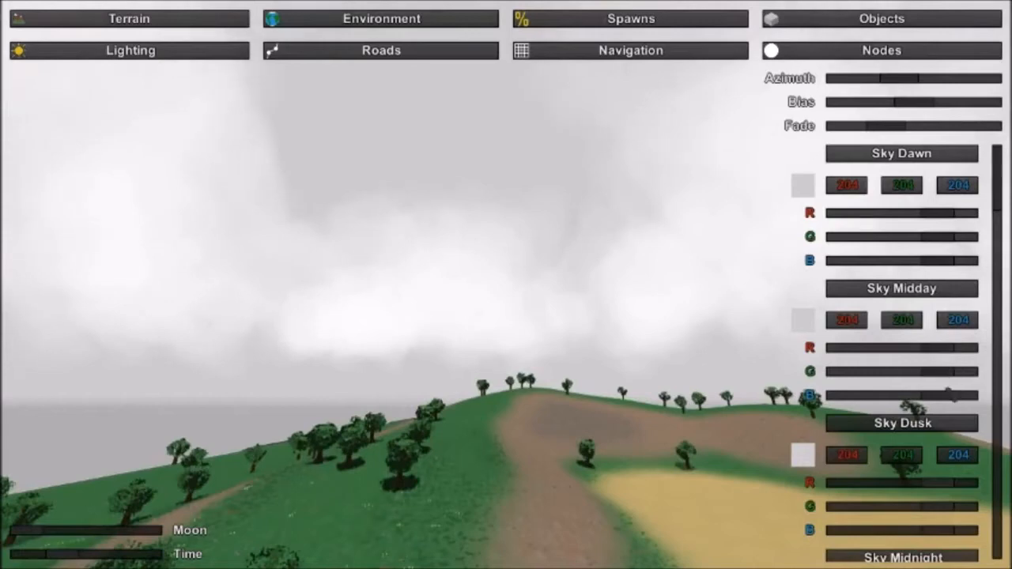
drag(935, 358, 862, 357)
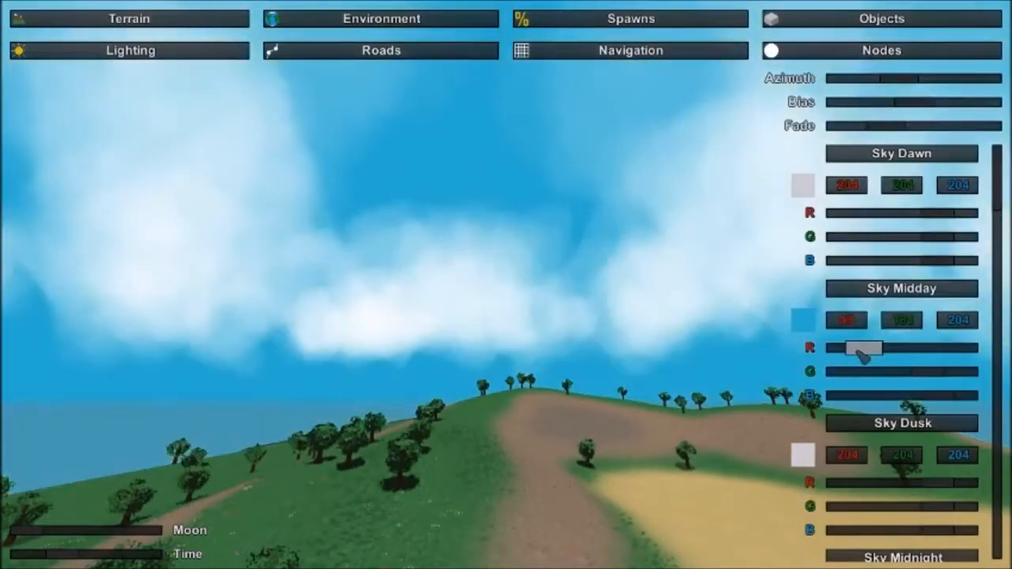
drag(917, 375, 948, 403)
right_drag(650, 326, 522, 348)
right_drag(719, 359, 680, 277)
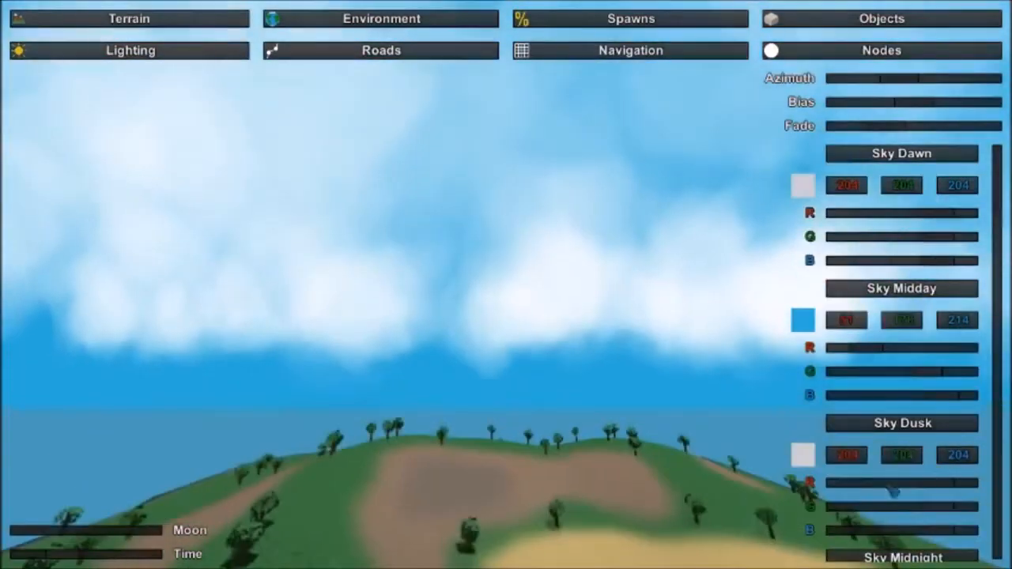
drag(873, 352, 902, 352)
Step: Tint the Sun Midday colour slightly warm with red 219, green 204 and blue 188
mouse_move(605, 304)
right_down()
mouse_move(604, 245)
mouse_move(580, 312)
mouse_move(624, 340)
mouse_move(609, 290)
right_up()
scroll(872, 253, down, 11)
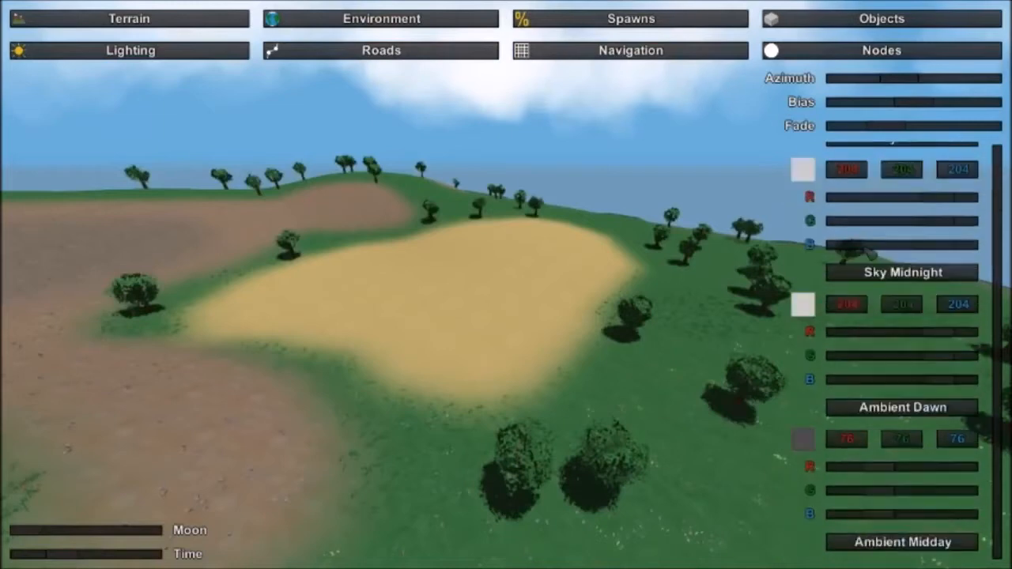
mouse_move(873, 253)
right_down()
mouse_move(933, 272)
mouse_move(877, 269)
right_up()
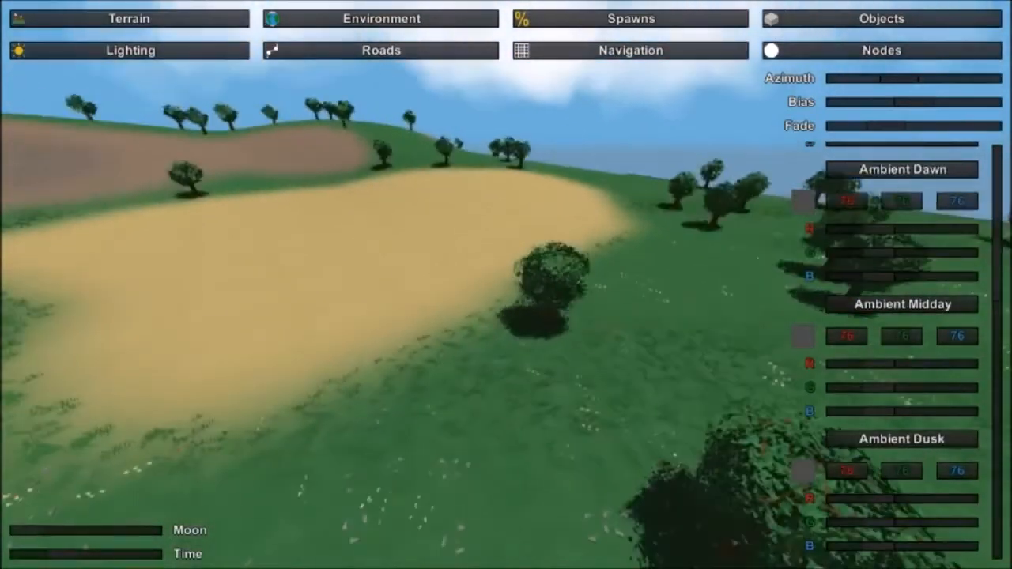
scroll(901, 371, down, 15)
scroll(904, 373, down, 10)
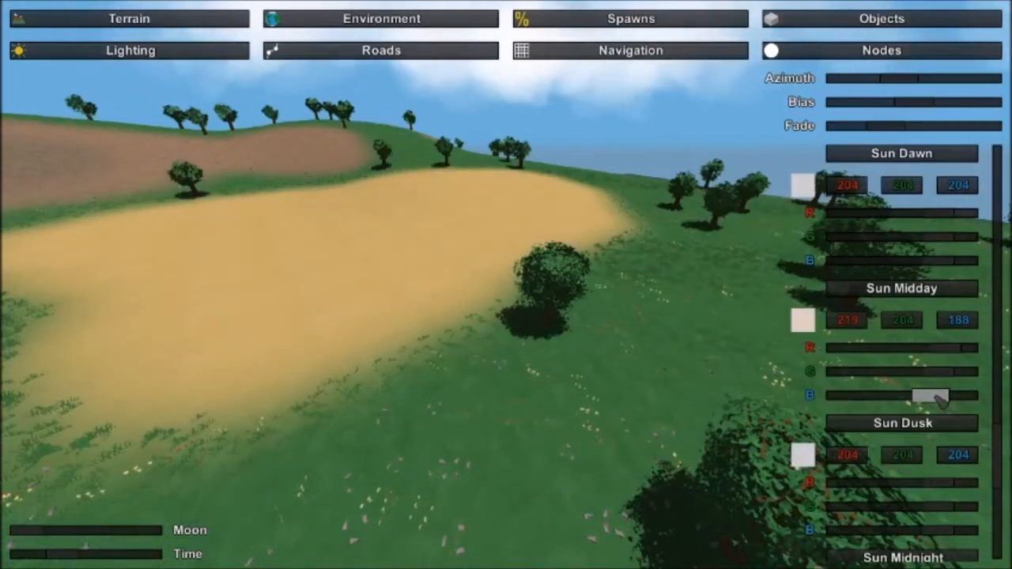
Step: Try a purple tint for the Ambient Midday colour, raising red, with green 82 and blue 106
scroll(902, 366, up, 18)
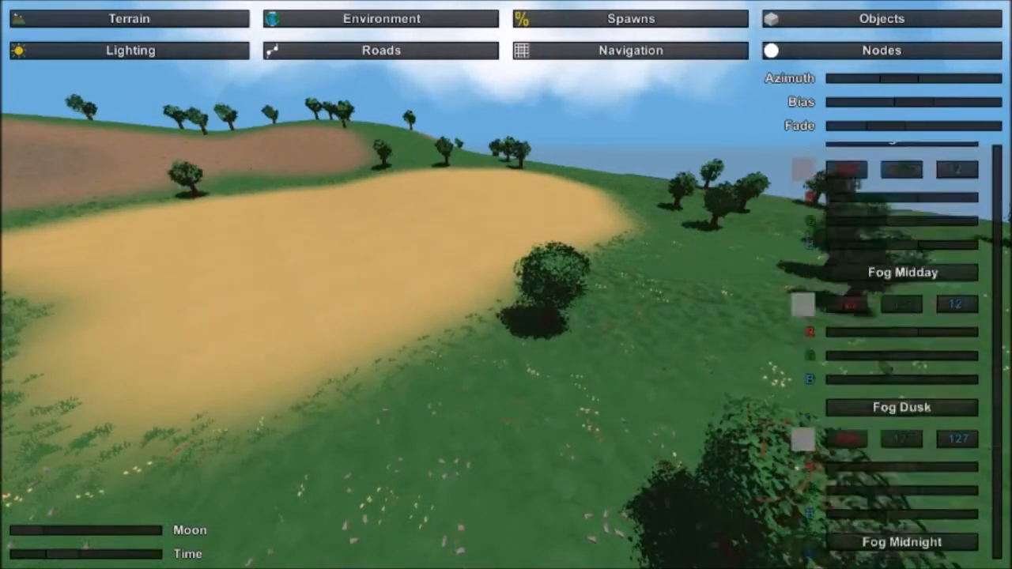
key(w)
right_drag(904, 367, 940, 396)
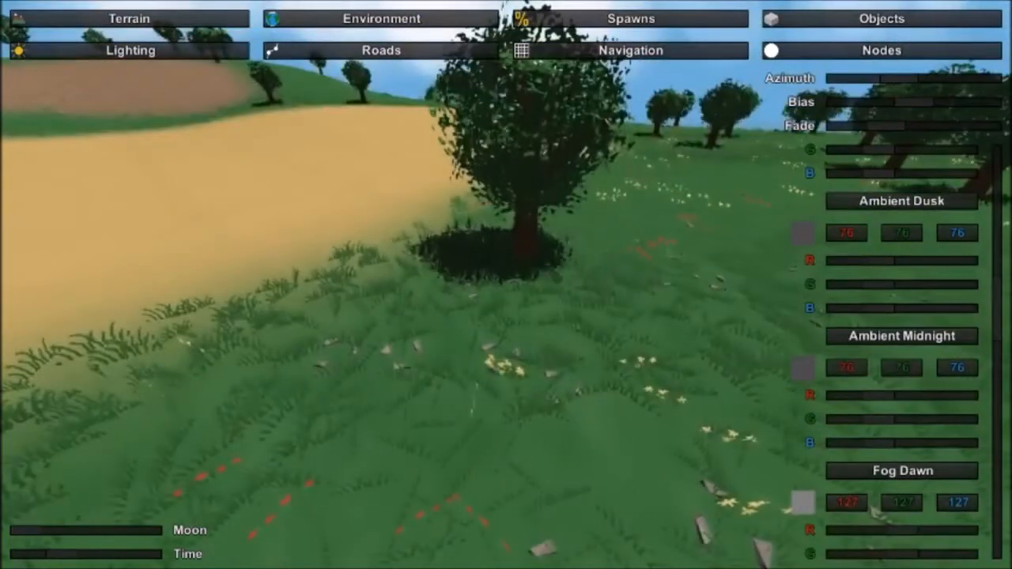
scroll(917, 348, up, 5)
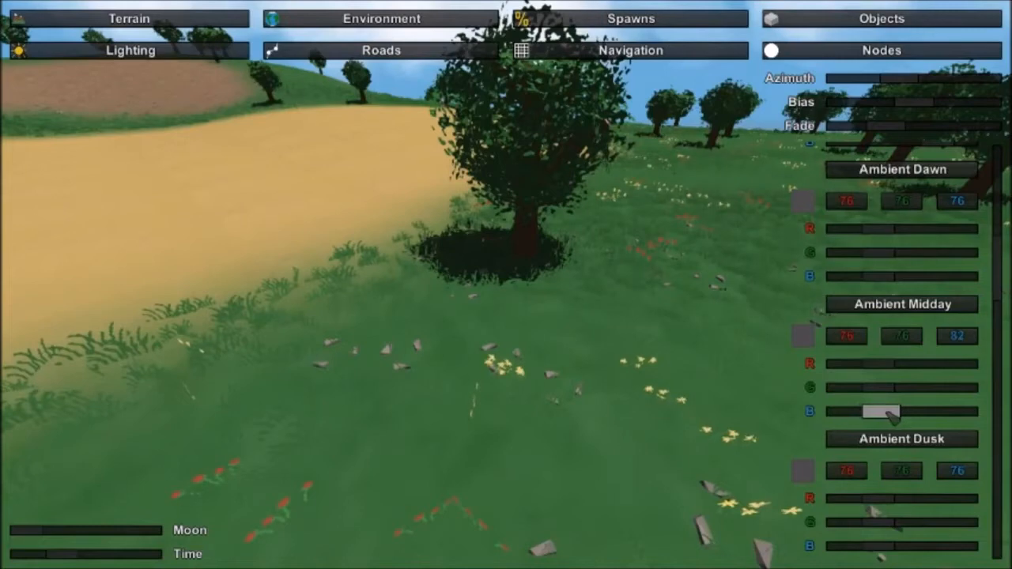
key(s)
right_drag(873, 390, 834, 380)
key(w)
drag(867, 389, 899, 416)
right_drag(899, 415, 875, 359)
key(s)
key(w)
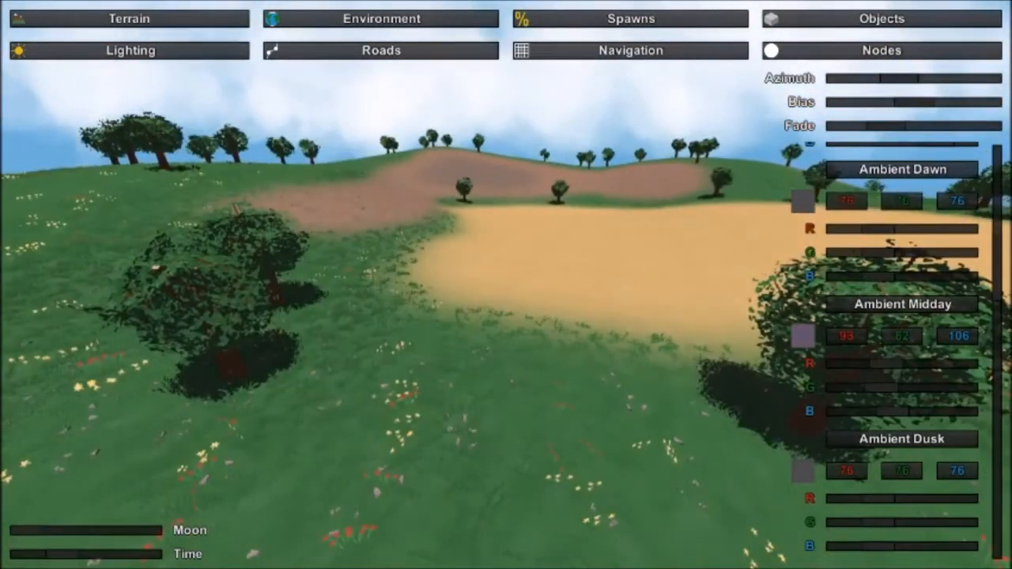
Step: Warm the Ambient Midday colour by setting red to 103 and lowering blue to 65
key(s)
key(w)
key(s)
key(w)
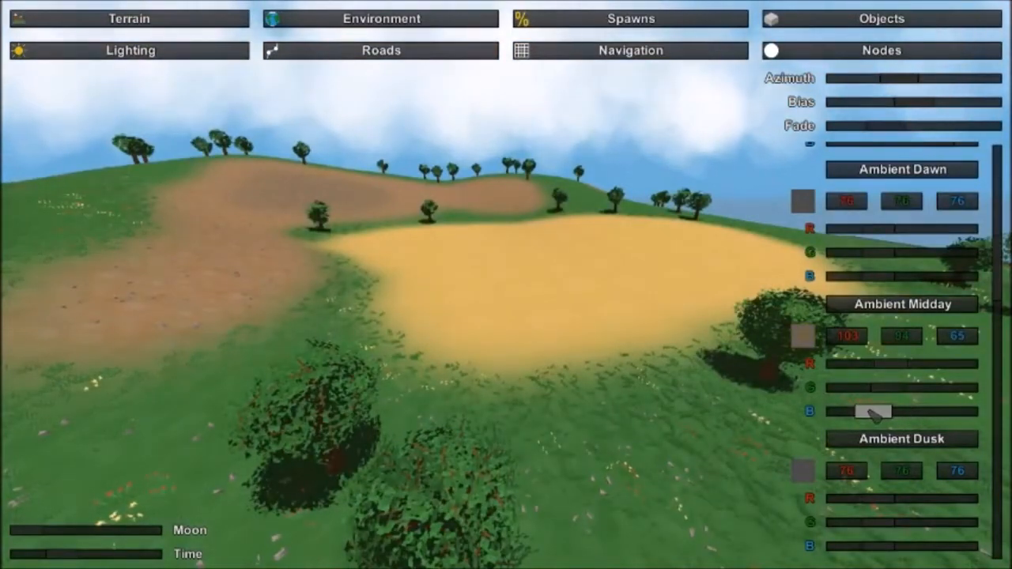
right_drag(876, 414, 861, 450)
key(w)
Step: Adjust the Clouds Midday setting to a moderate amount of cloud cover
scroll(901, 348, down, 10)
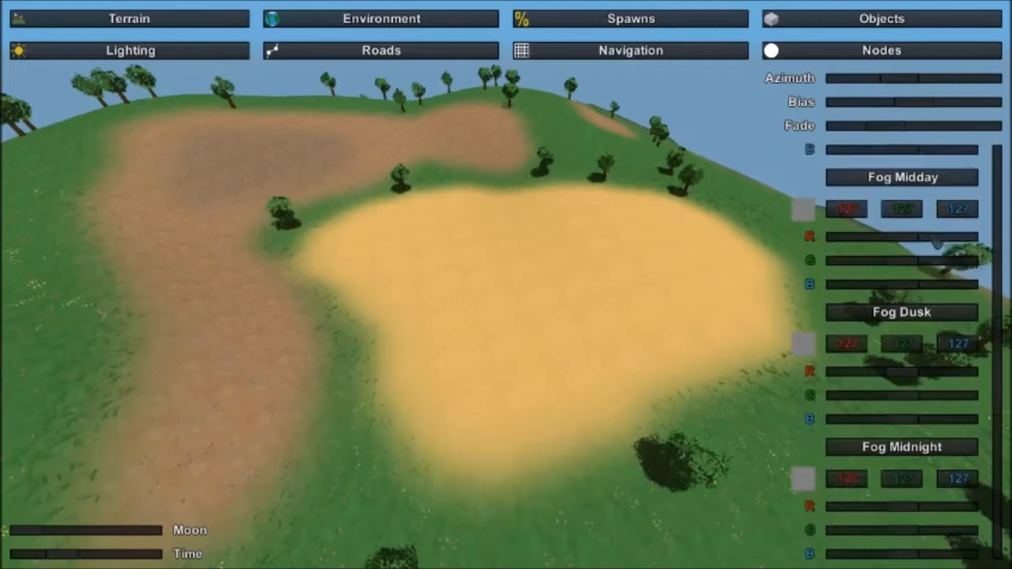
scroll(901, 348, down, 10)
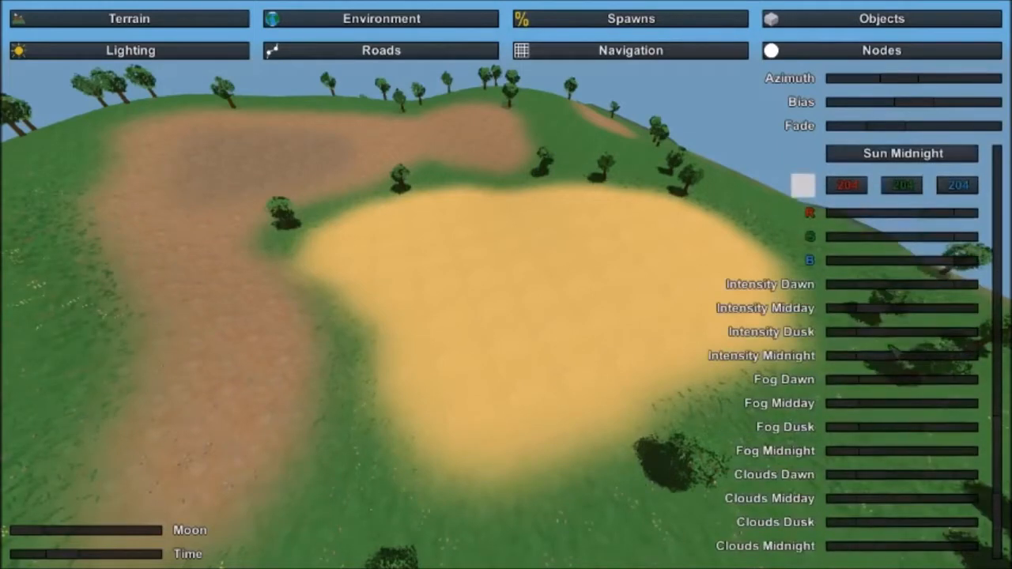
right_drag(883, 472, 795, 438)
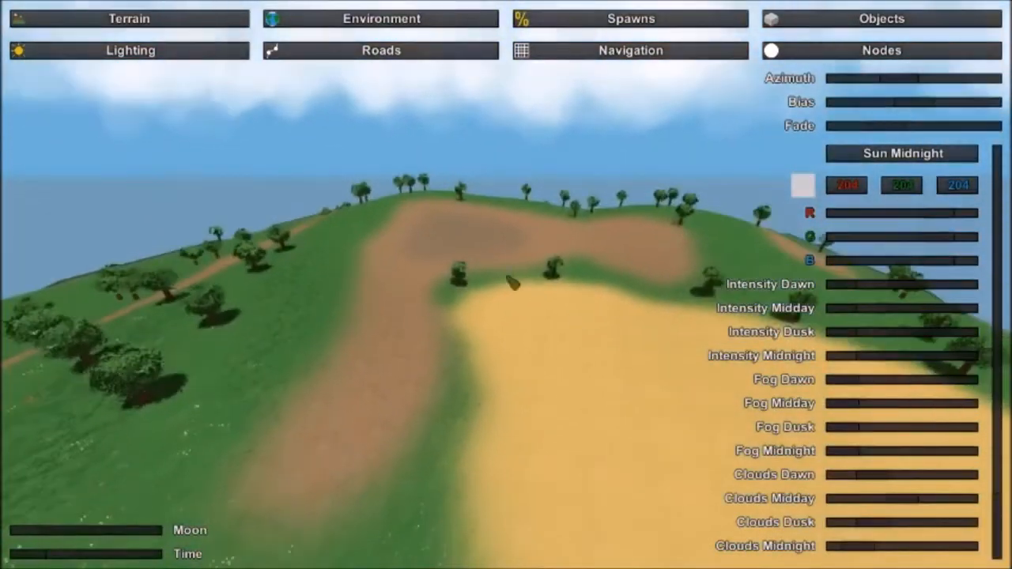
drag(905, 506, 858, 500)
right_drag(859, 499, 850, 475)
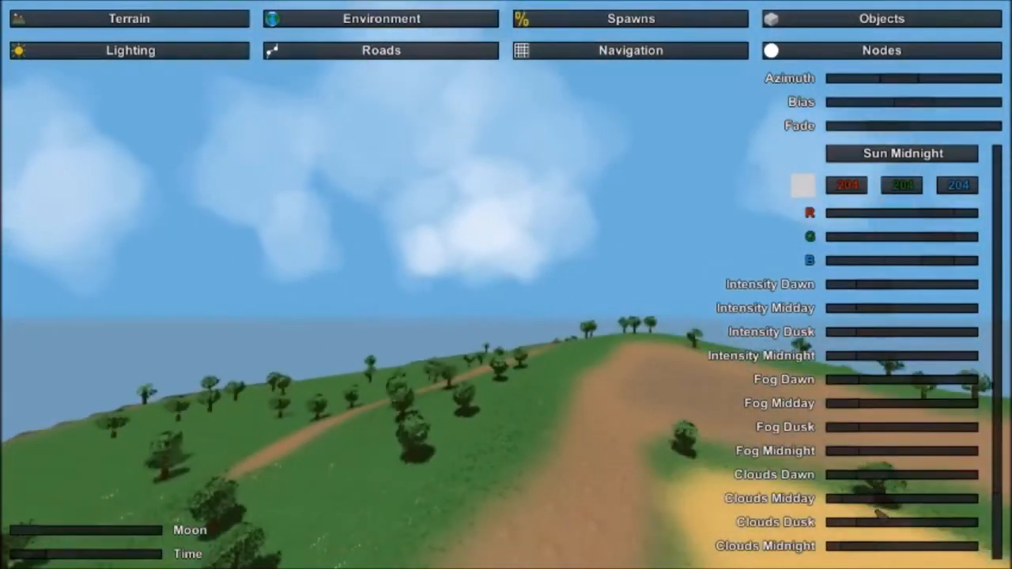
drag(862, 500, 884, 500)
right_drag(884, 499, 877, 380)
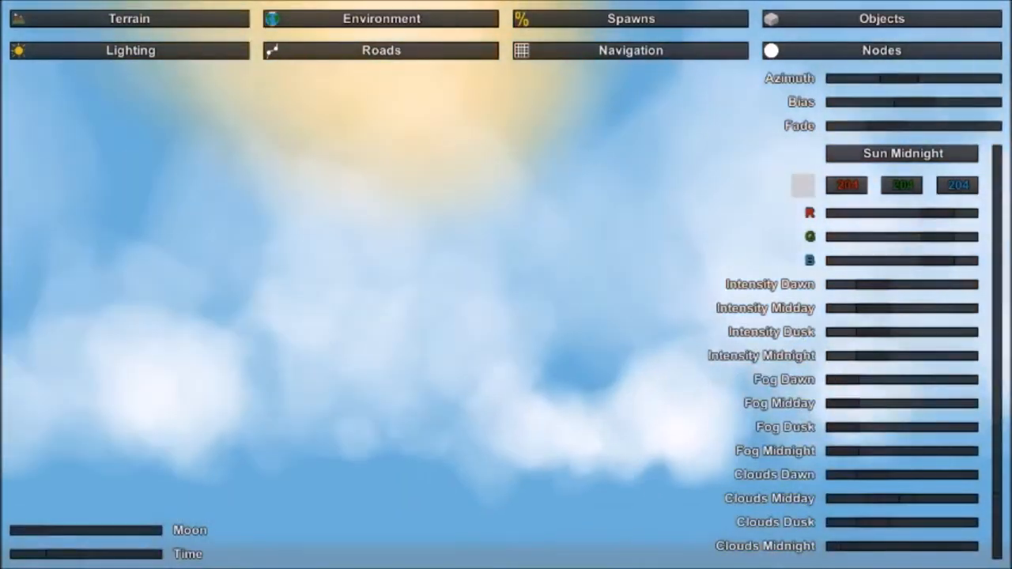
Step: Check the midday sky and the lit terrain around the farm field from several angles
right_drag(501, 274, 501, 278)
right_drag(623, 371, 553, 392)
right_drag(689, 253, 658, 402)
key(w)
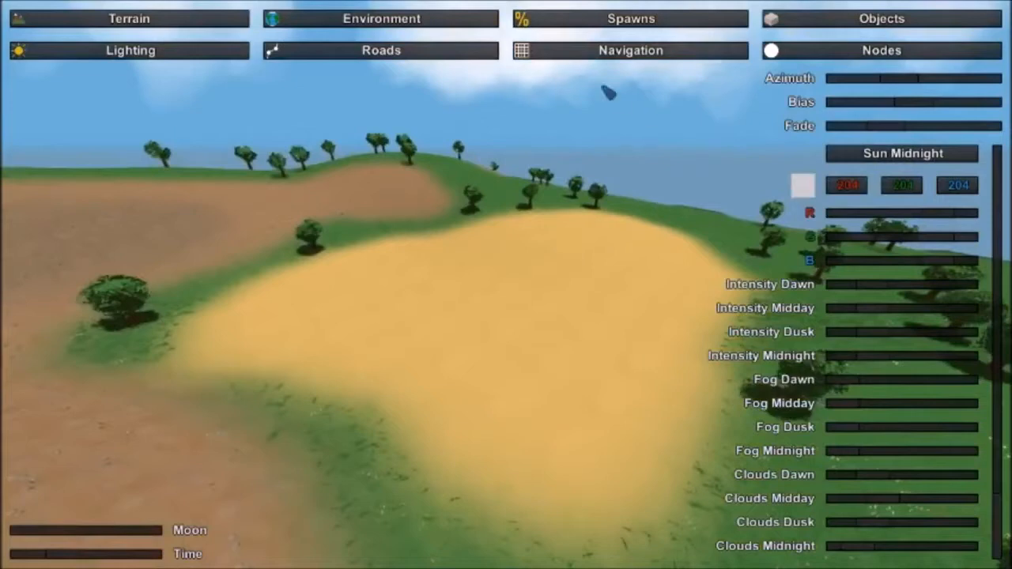
right_drag(607, 91, 621, 162)
key(w)
Step: Open the road editor and start a Highway_0 road at the island's grassy edge between two shoreline trees
click(322, 51)
right_drag(329, 287, 668, 291)
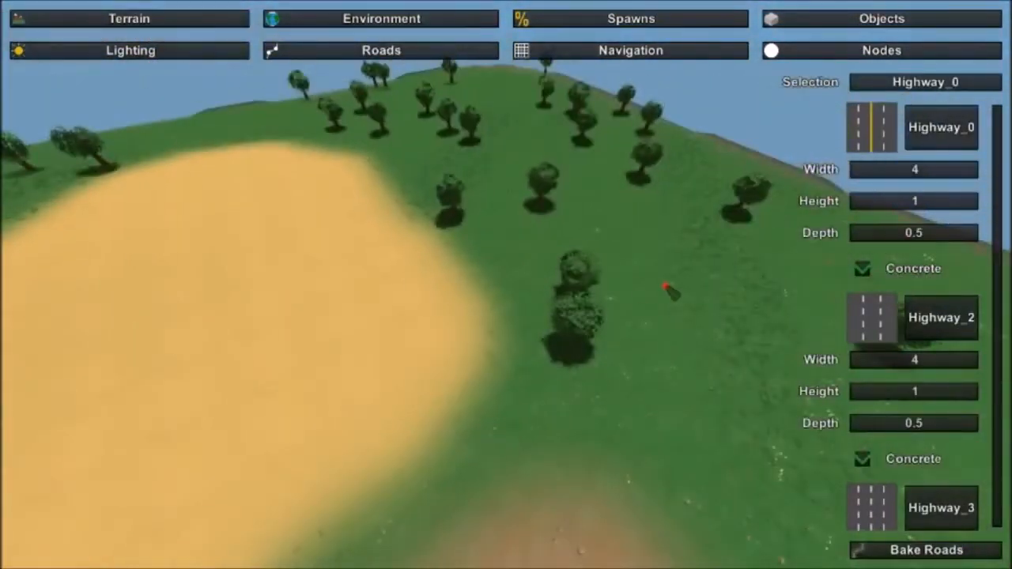
right_drag(637, 227, 508, 277)
key(w)
key(s)
right_drag(421, 206, 506, 280)
right_drag(955, 131, 940, 111)
key(w)
right_drag(514, 328, 555, 280)
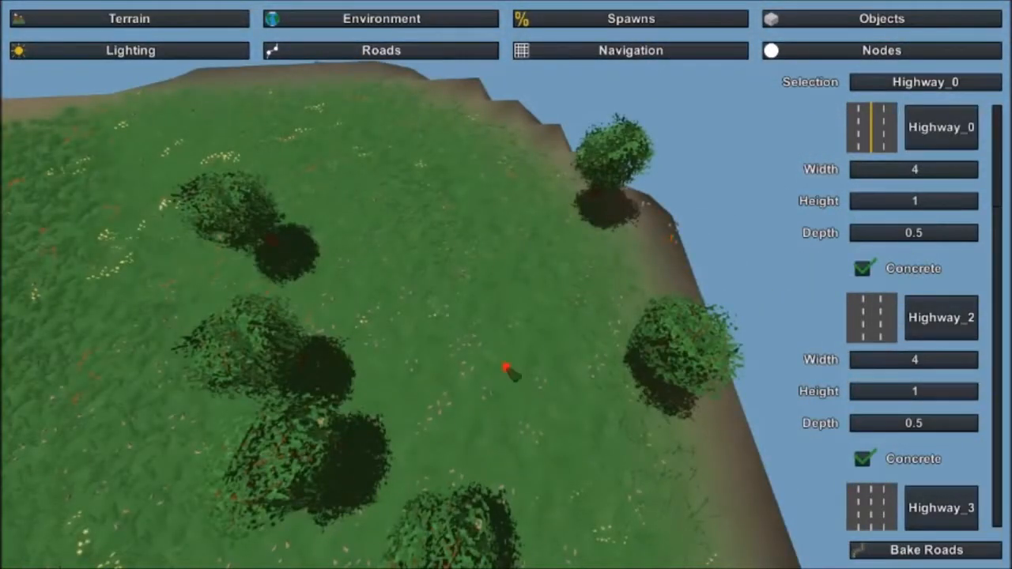
right_drag(509, 372, 618, 273)
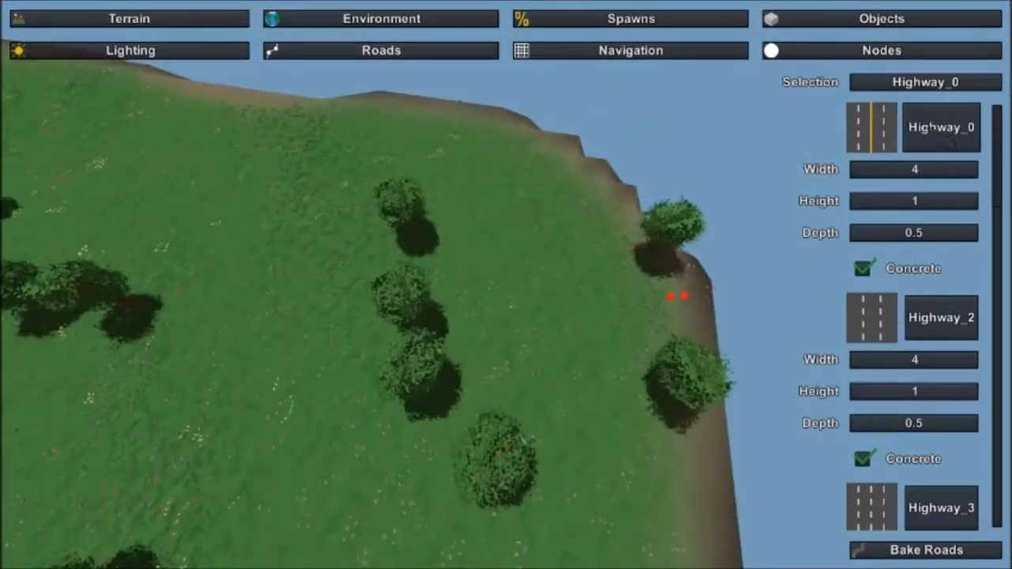
Step: Extend the Highway_0 road node by node across the grassland, past the farm field towards the opposite shore
right_drag(541, 357, 518, 340)
key(s)
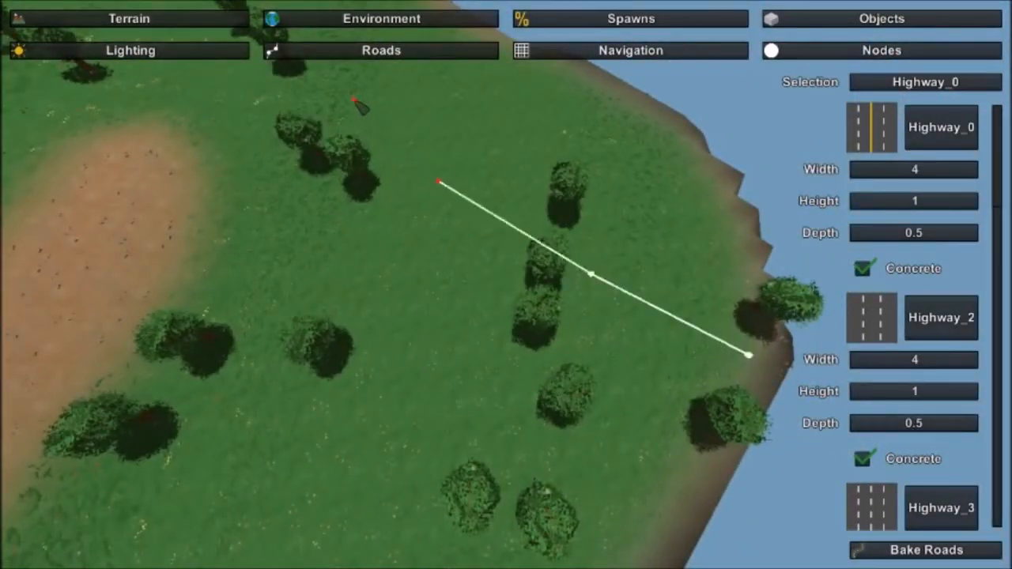
key(s)
right_drag(323, 88, 447, 75)
key(a)
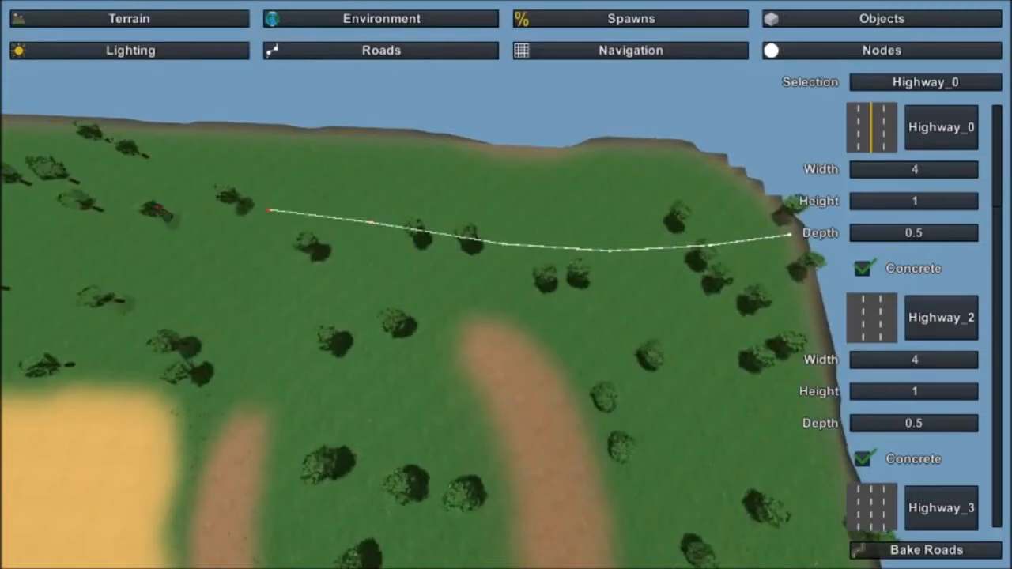
key(s)
right_drag(197, 212, 156, 218)
key(w)
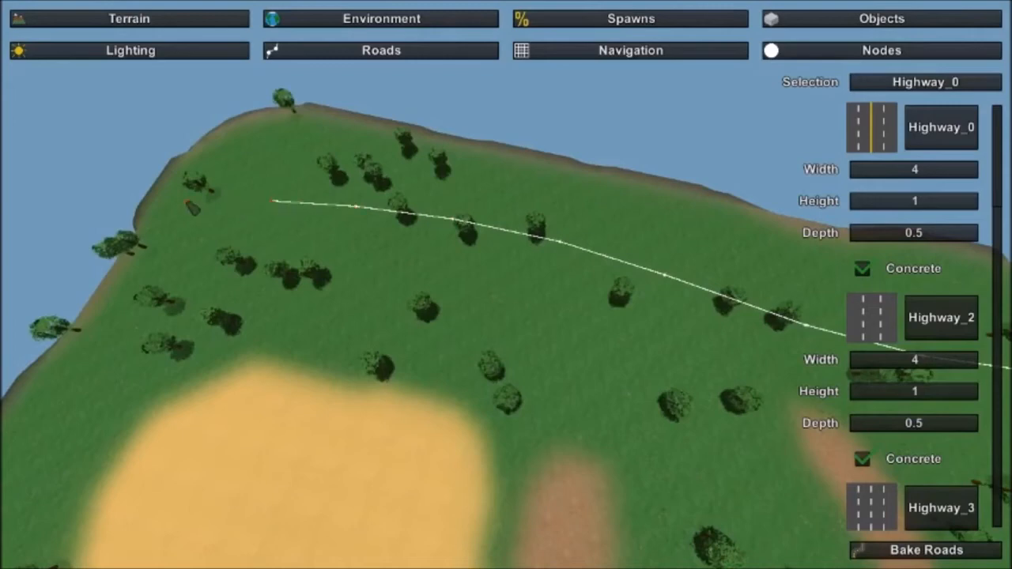
Step: Set the Highway_0 width to 8 and bake the roads
key(w)
right_drag(506, 285, 483, 340)
key(w)
key(s)
key(w)
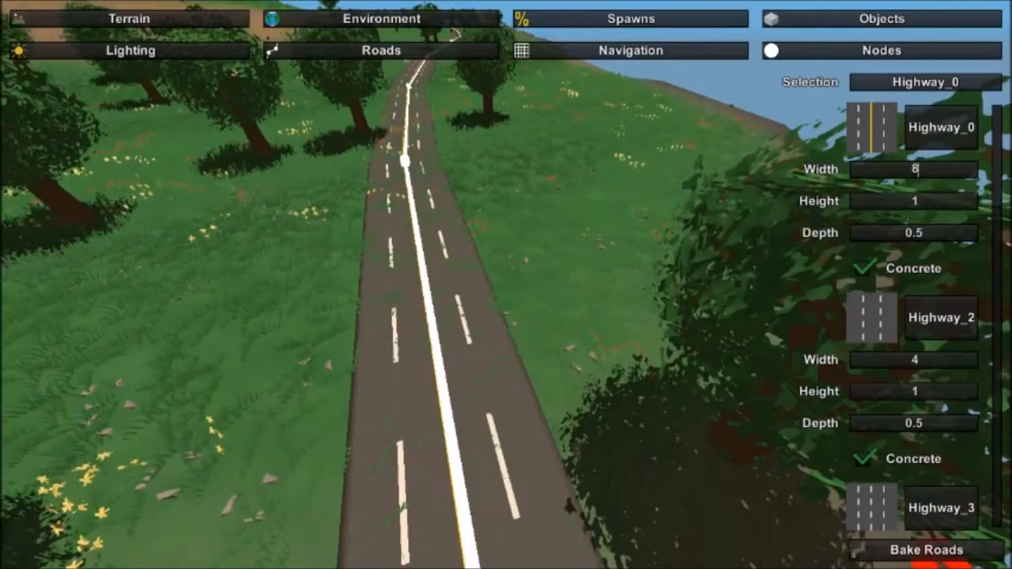
click(932, 547)
Step: Inspect the baked highway along its length and the grass between it and the farm field
key(w)
right_drag(562, 311, 577, 419)
key(w)
key(s)
key(w)
right_drag(506, 285, 320, 308)
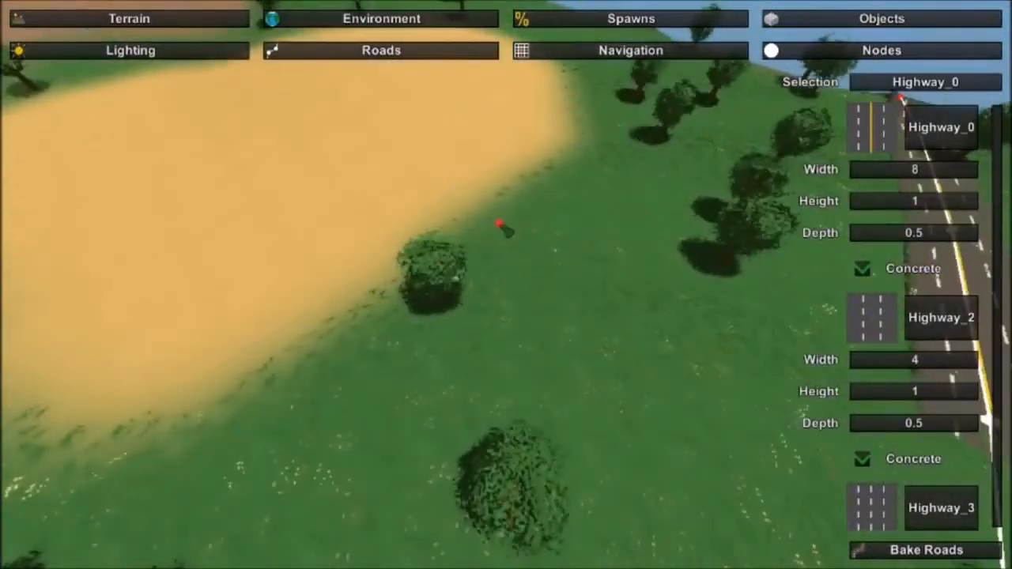
key(s)
right_drag(506, 226, 640, 162)
right_drag(506, 285, 546, 234)
Step: Choose the Trail road material and set its height to 0.8
scroll(865, 316, down, 17)
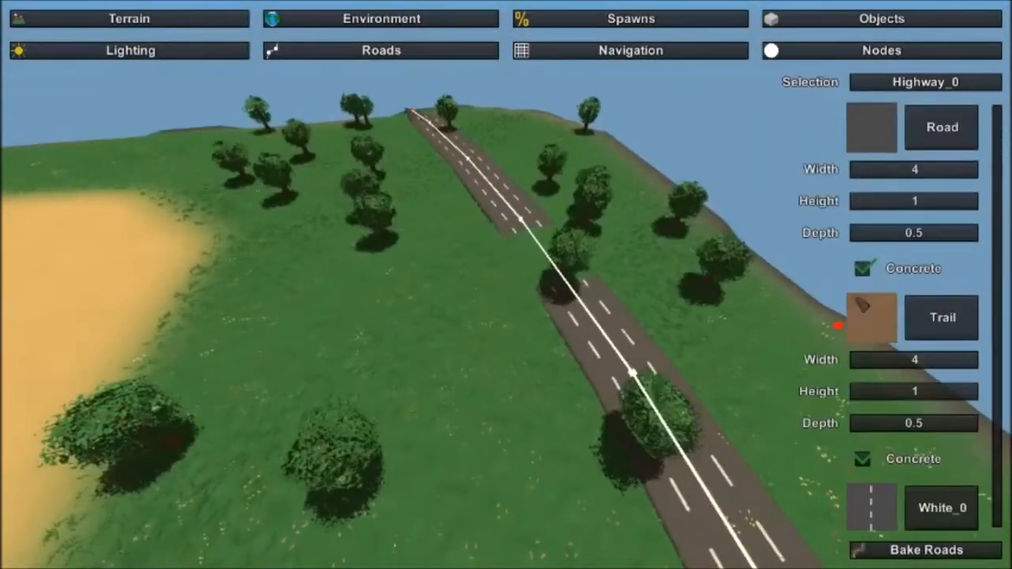
scroll(872, 324, up, 3)
right_drag(502, 278, 363, 279)
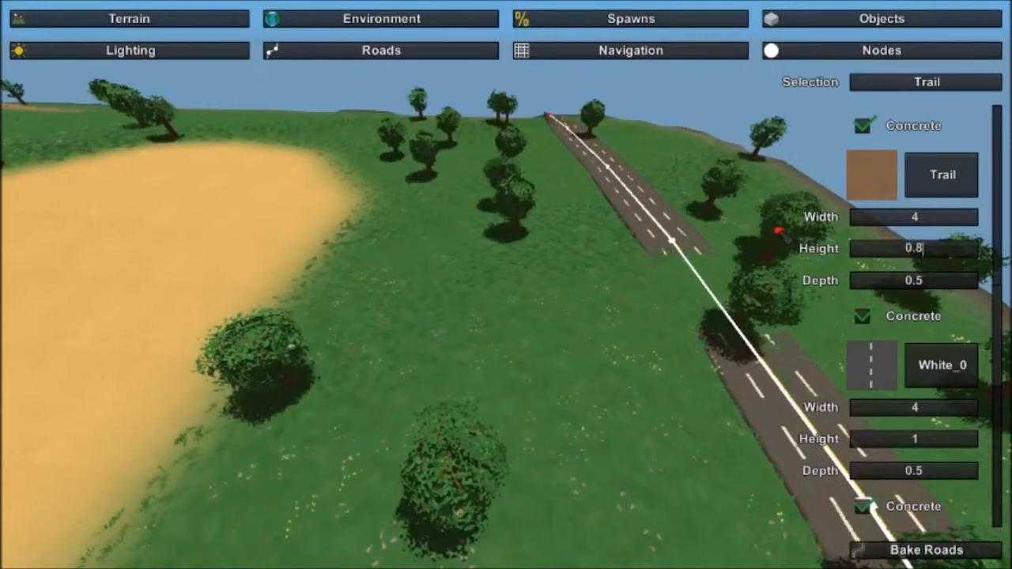
Step: Start a Trail road with its first node on the highway's lane nearest the farm field
key(w)
right_drag(622, 405, 782, 502)
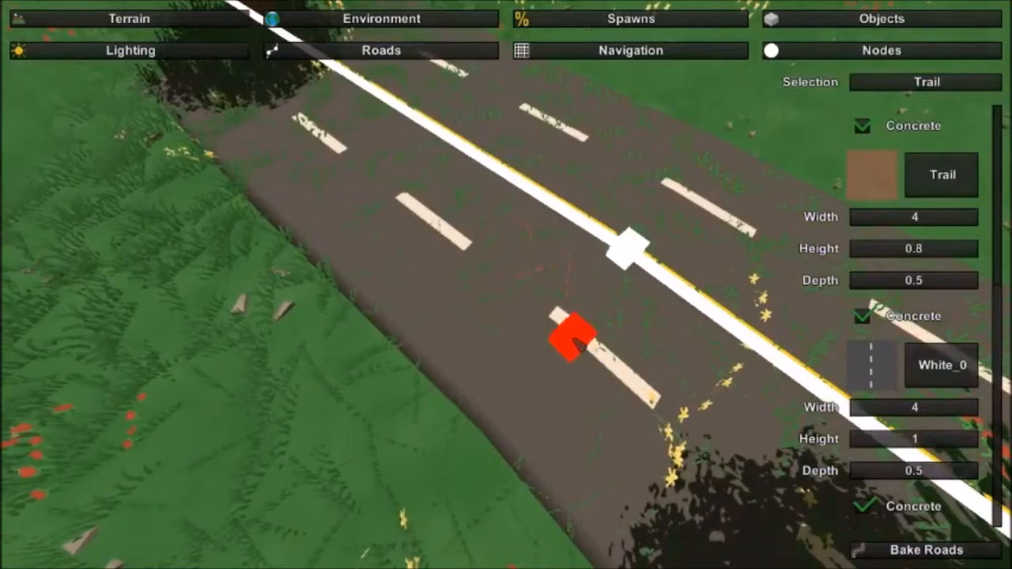
click(574, 333)
right_drag(575, 333, 451, 336)
key(s)
key(w)
right_drag(553, 296, 546, 253)
Step: Extend the Trail road node by node from the highway across the grass towards the farm field
right_drag(545, 364, 505, 277)
click(466, 348)
key(s)
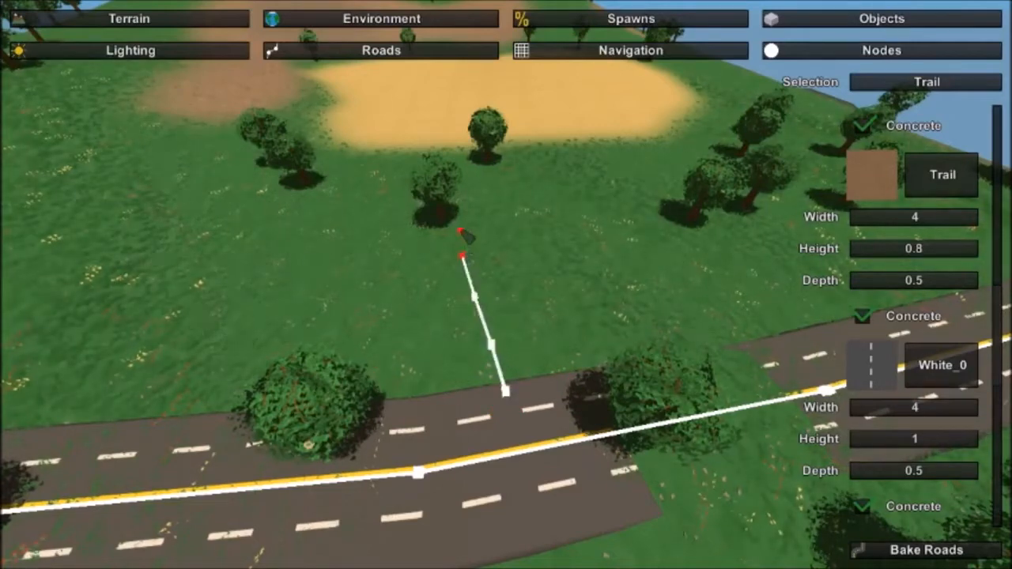
click(455, 192)
key(d)
right_drag(564, 235, 506, 275)
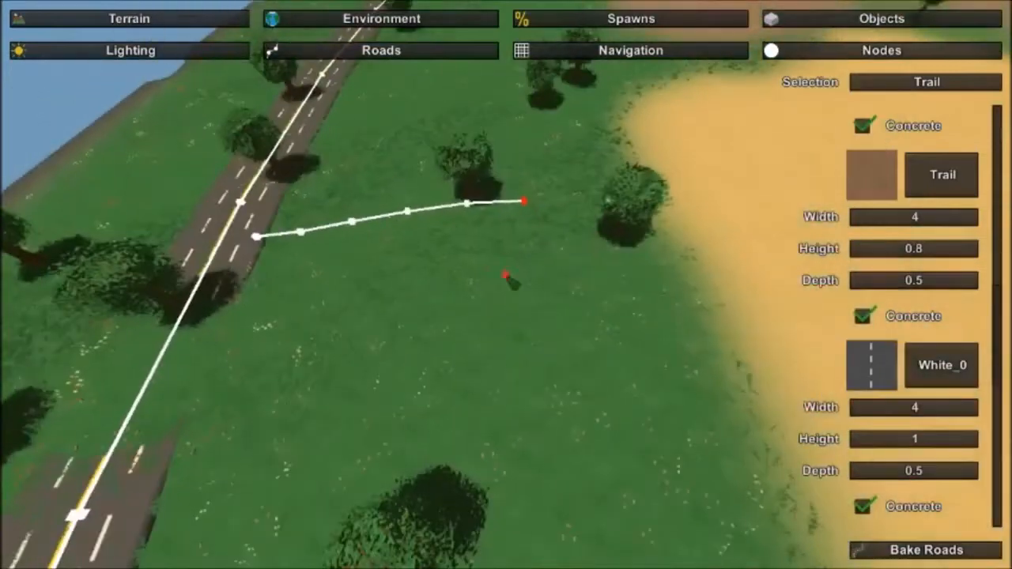
Step: Bake the roads with the new trail and check the result along the route
click(951, 549)
right_drag(607, 368, 442, 304)
right_drag(506, 284, 530, 296)
key(w)
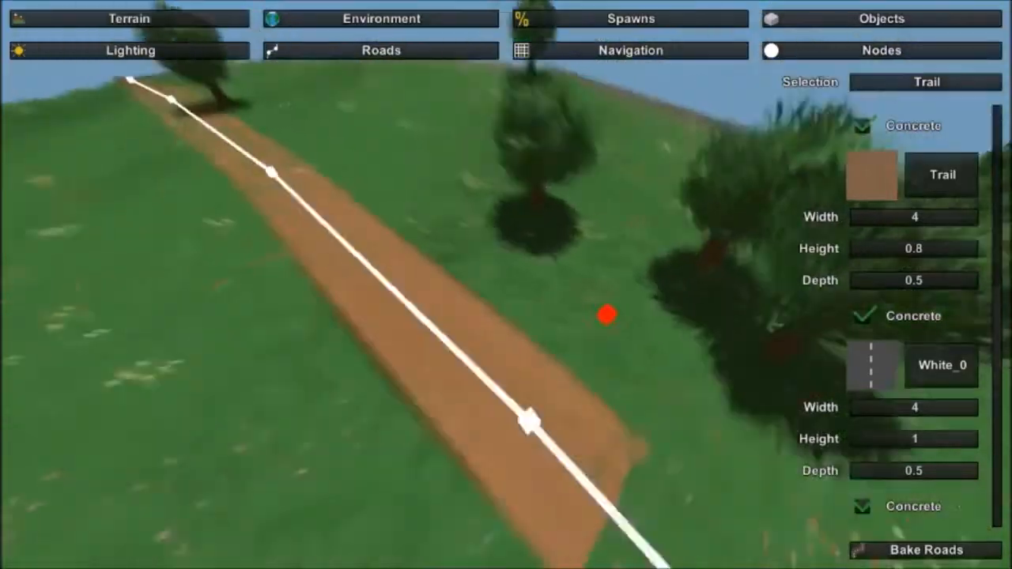
right_drag(606, 312, 599, 394)
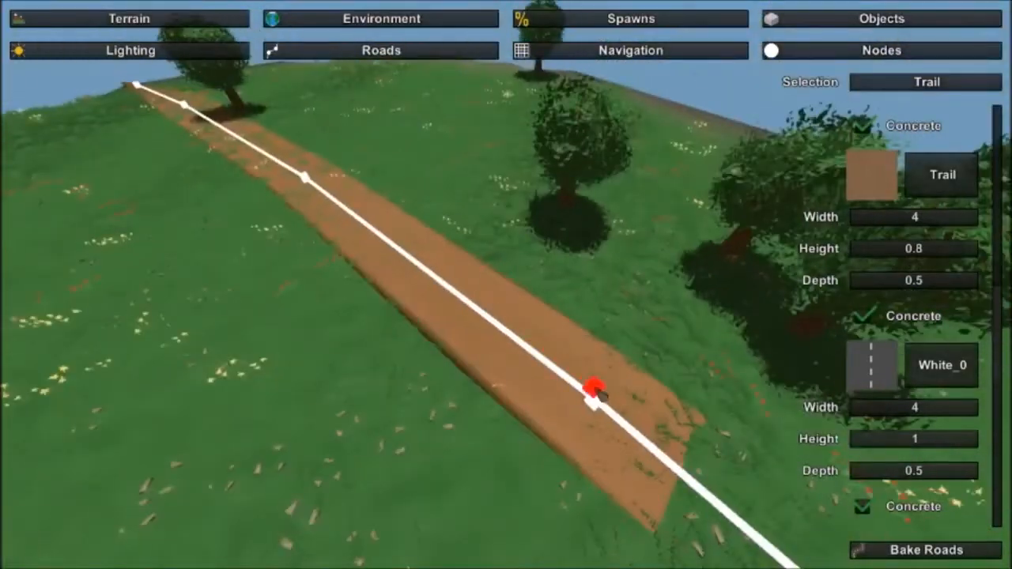
Step: Reassign the main road to the Highway_0 material and bake the roads again
scroll(958, 237, up, 8)
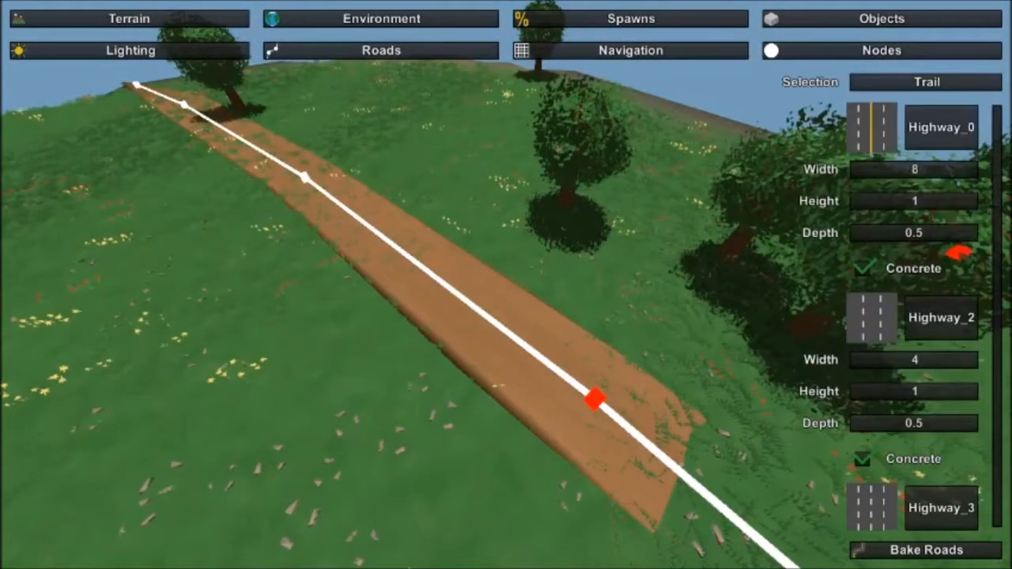
right_drag(285, 225, 801, 456)
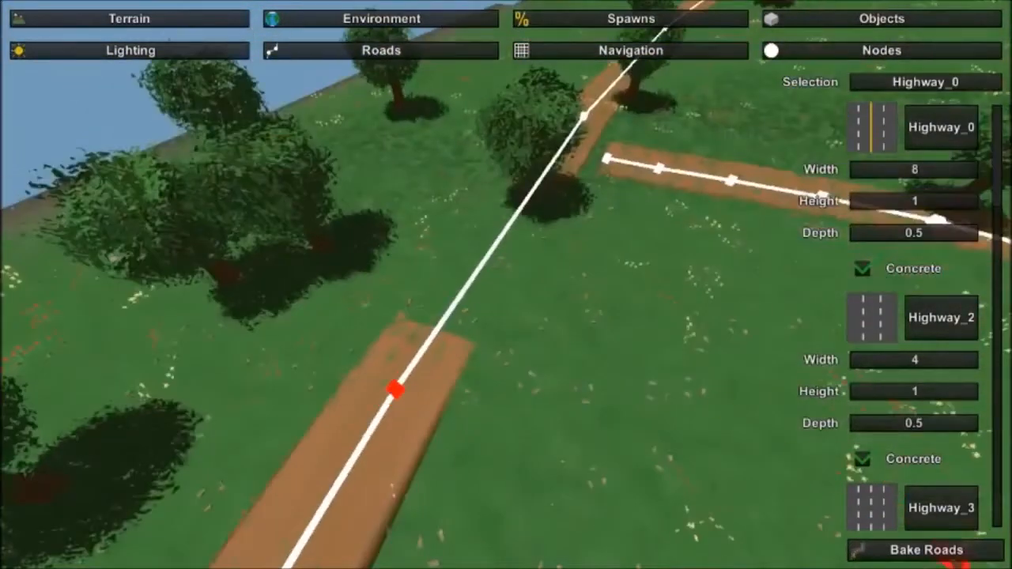
click(873, 547)
right_drag(614, 432, 158, 522)
key(w)
key(s)
key(w)
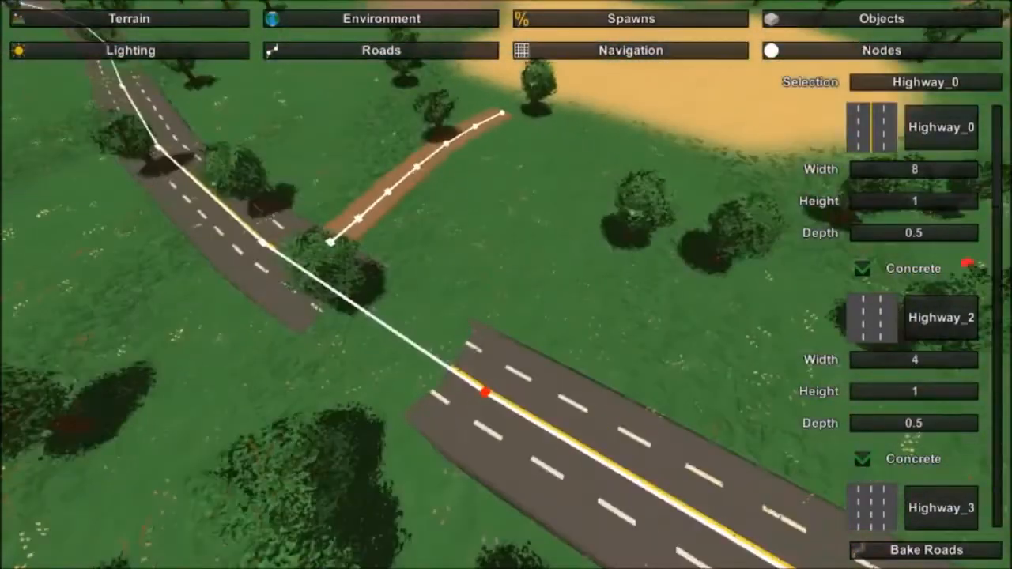
Step: Set the Trail material's height to 8 and bake the roads
scroll(907, 258, down, 5)
key(w)
right_drag(907, 257, 885, 237)
scroll(989, 293, down, 5)
scroll(987, 278, up, 1)
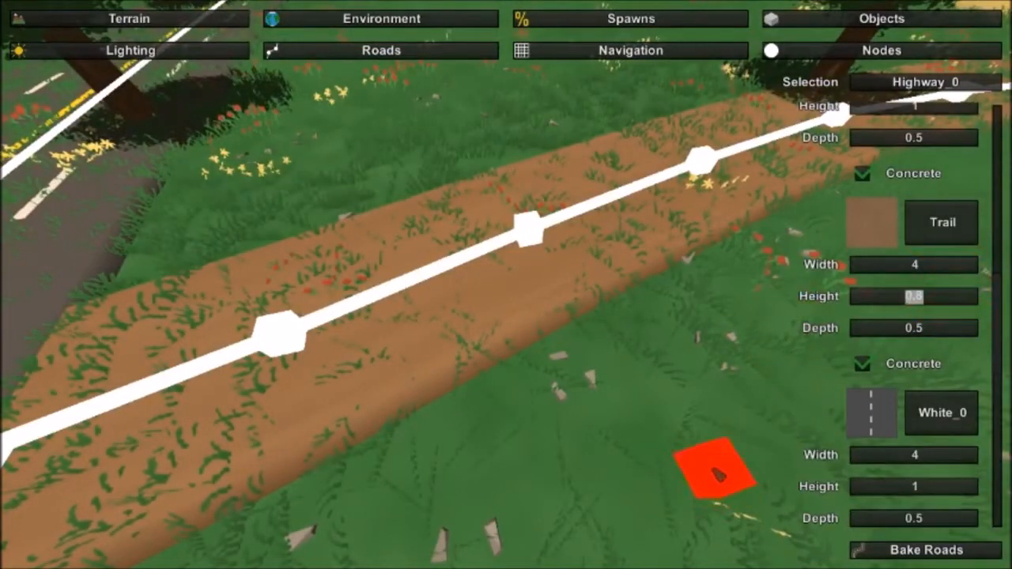
click(896, 542)
Step: Examine the rebaked trail from the highway to its end beside the farm field
right_drag(712, 506, 548, 260)
key(w)
right_drag(558, 324, 521, 304)
key(s)
key(w)
right_drag(515, 345, 410, 33)
key(s)
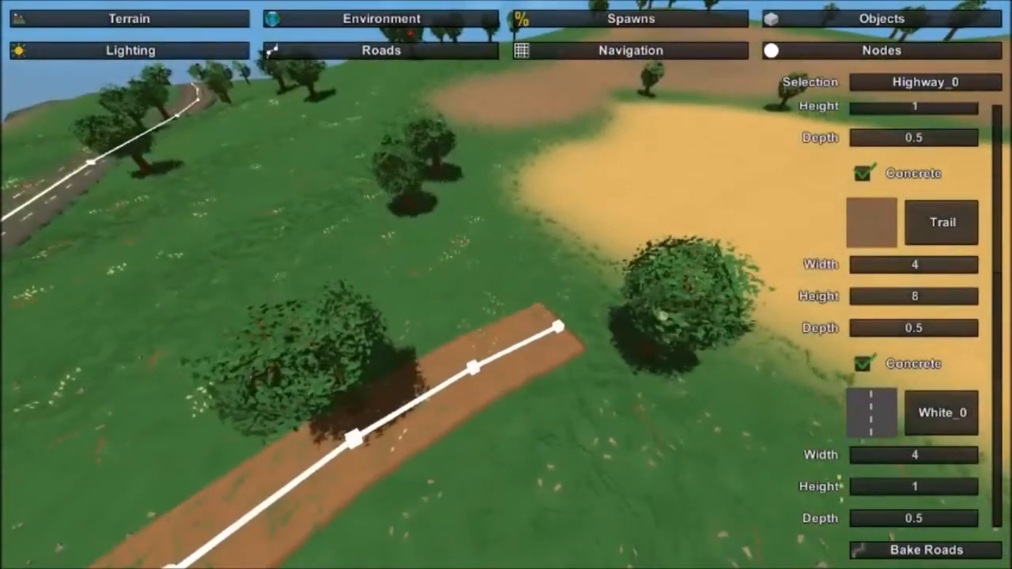
Step: Bake the terrain materials and details so the ground cover matches the new highway and trail
click(129, 18)
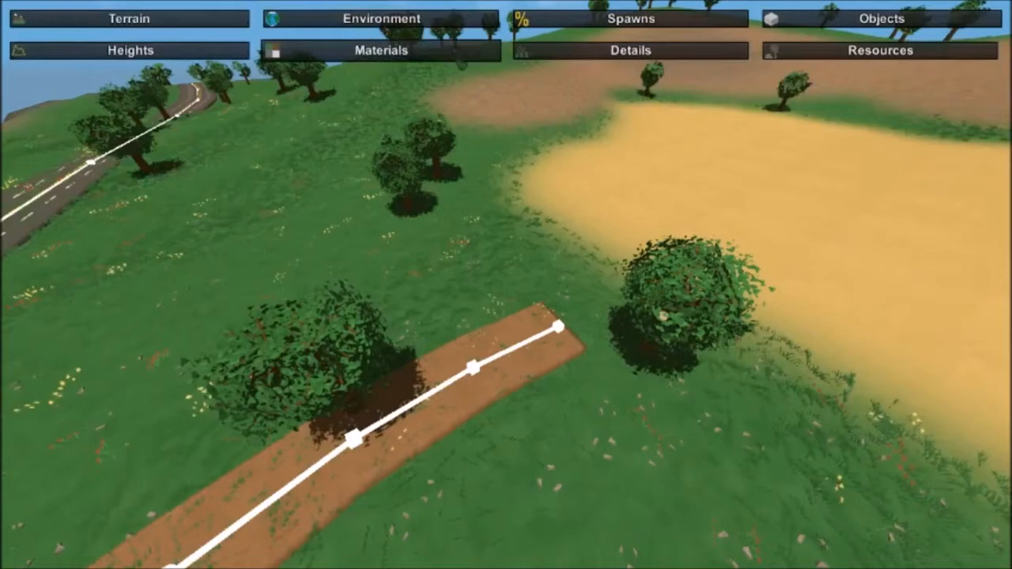
click(381, 49)
click(964, 556)
right_drag(542, 149, 341, 249)
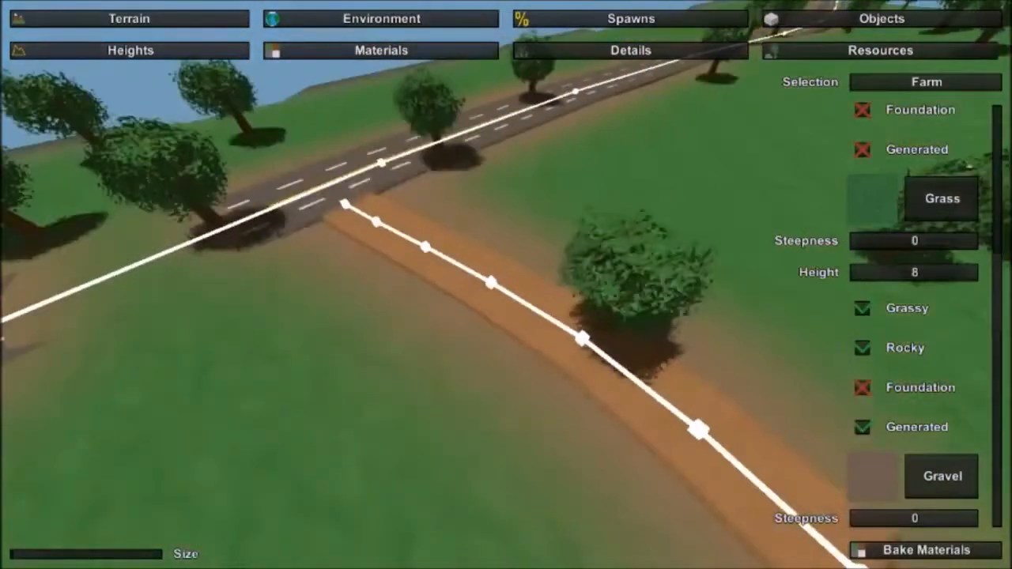
click(629, 52)
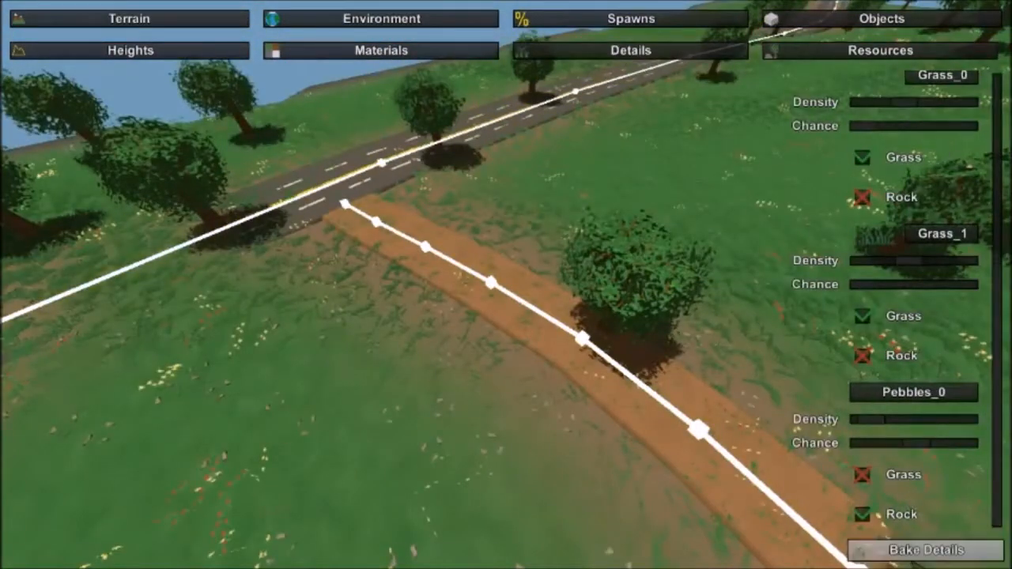
click(926, 550)
Step: Reduce the size of the terrain height brush and level the ground covering the highway near the trail junction
key(w)
right_drag(551, 213, 474, 150)
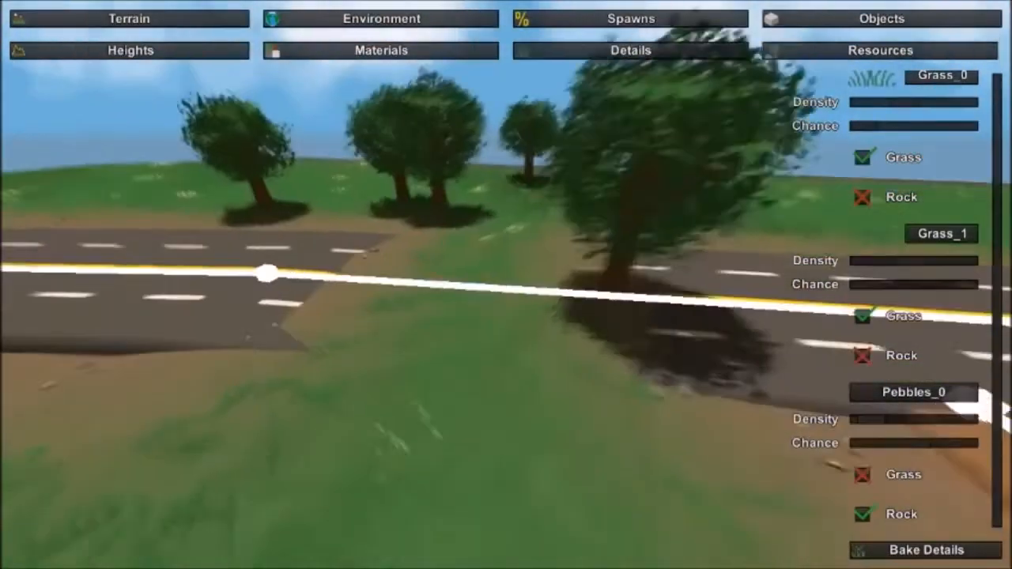
key(a)
right_drag(498, 283, 640, 336)
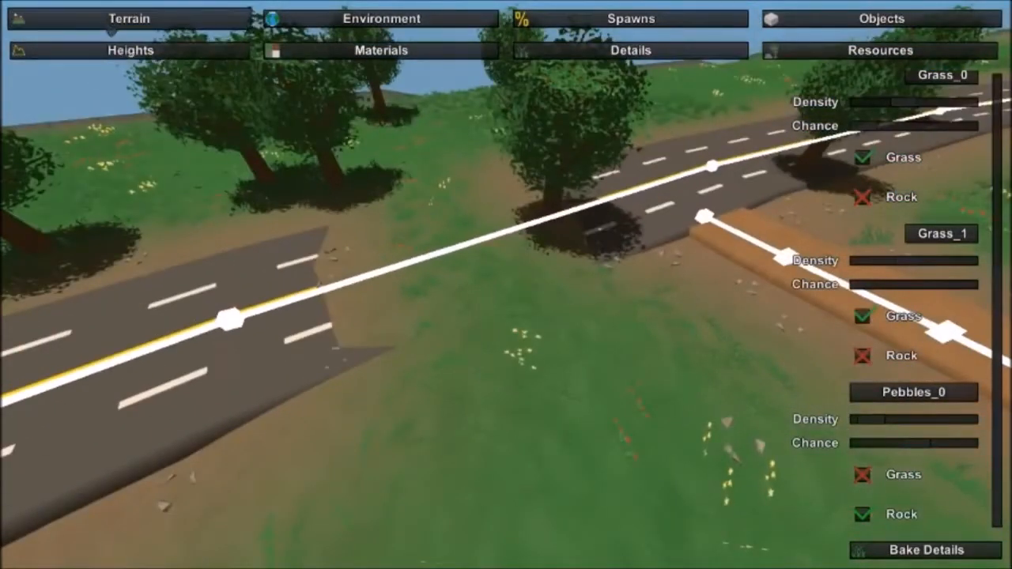
click(110, 27)
click(162, 21)
click(131, 50)
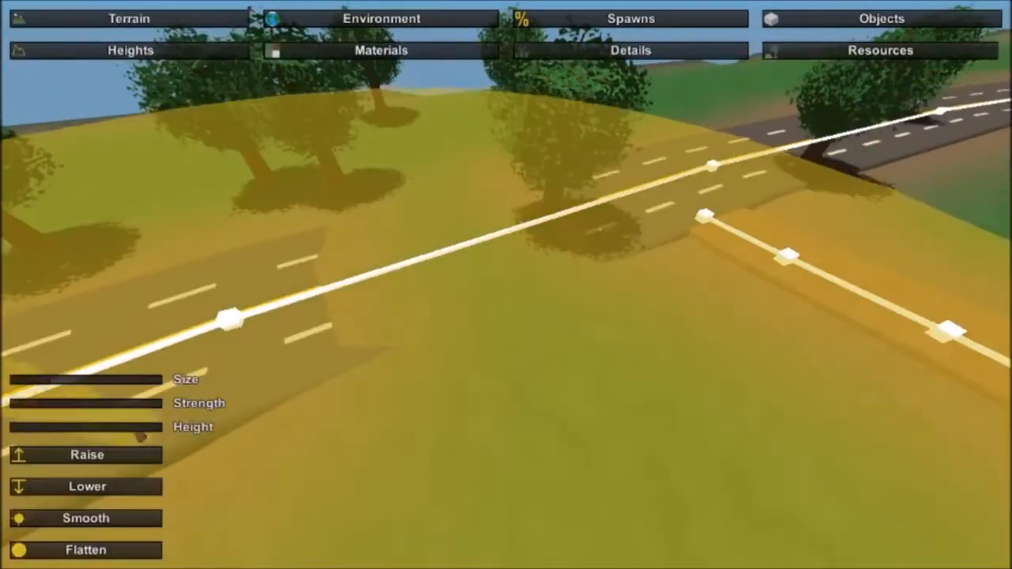
drag(87, 380, 30, 387)
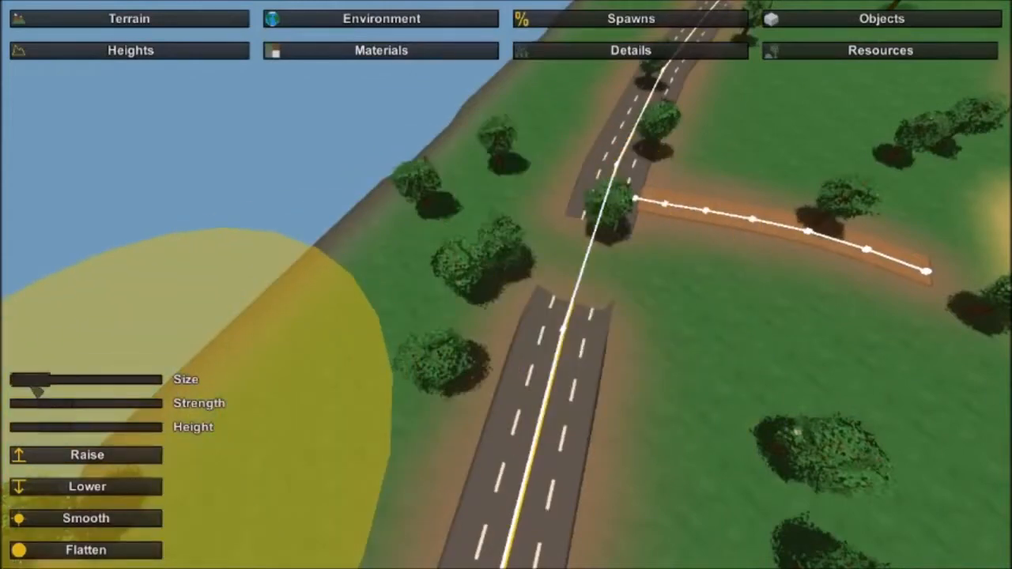
drag(37, 386, 35, 384)
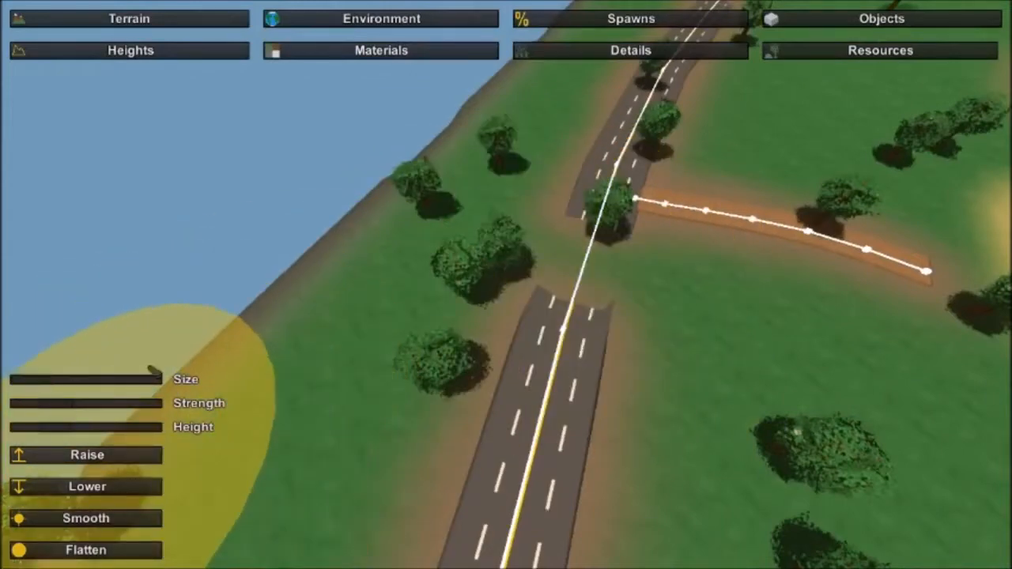
drag(614, 196, 582, 264)
Step: Examine the highway along its length for covered or broken sections, returning to the trail junction
right_drag(727, 241, 680, 237)
right_drag(783, 298, 682, 260)
key(s)
key(w)
key(w)
right_drag(505, 285, 786, 186)
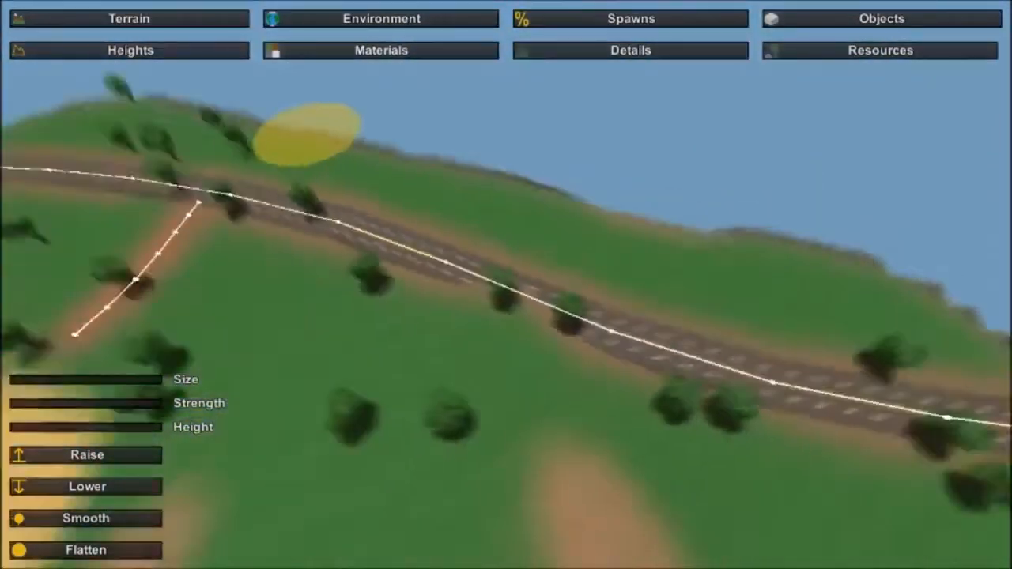
key(w)
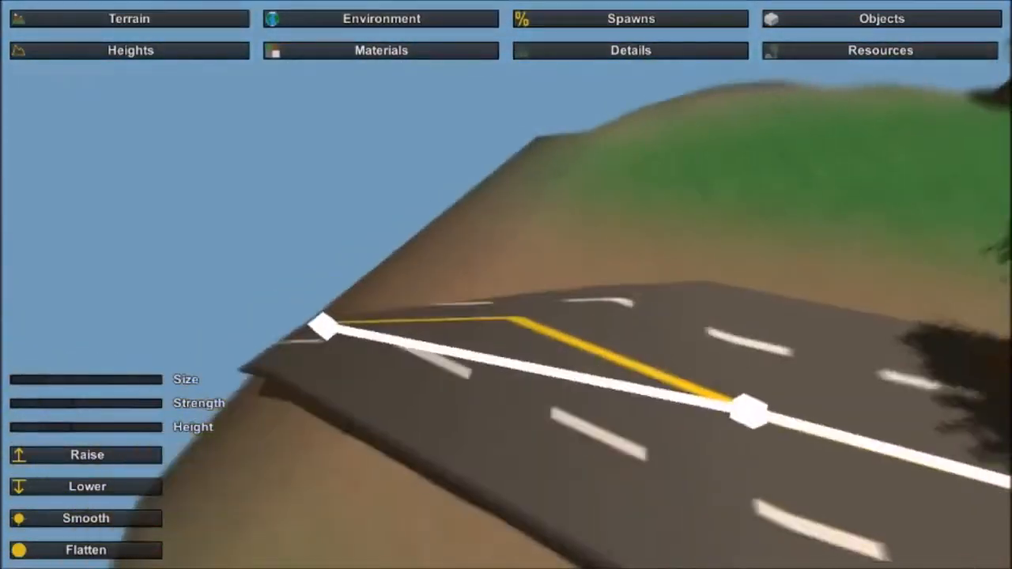
key(w)
mouse_move(505, 284)
right_down()
mouse_move(632, 332)
mouse_move(711, 379)
right_up()
right_drag(535, 345, 569, 317)
right_drag(847, 90, 822, 103)
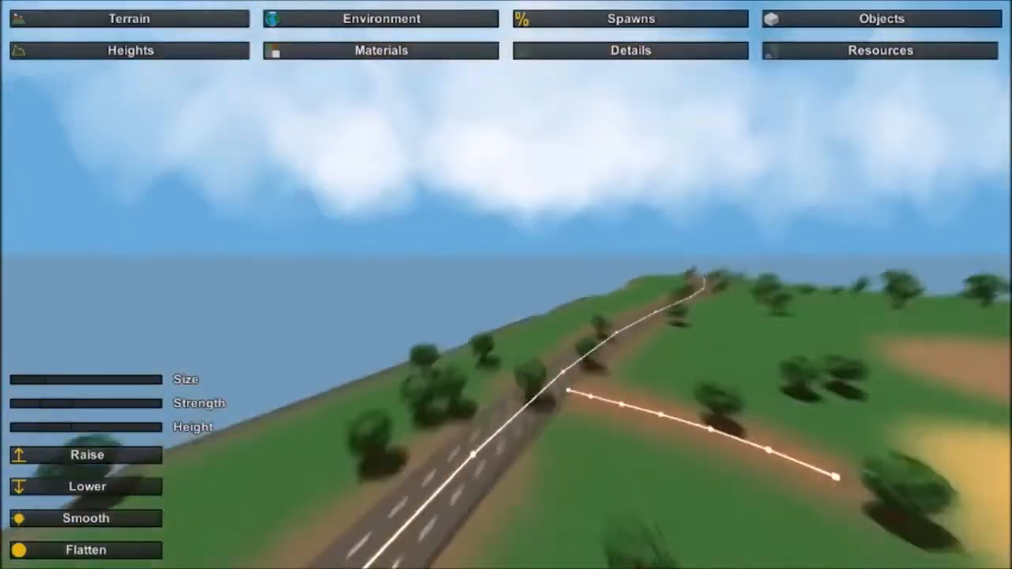
key(w)
right_drag(506, 285, 506, 347)
key(w)
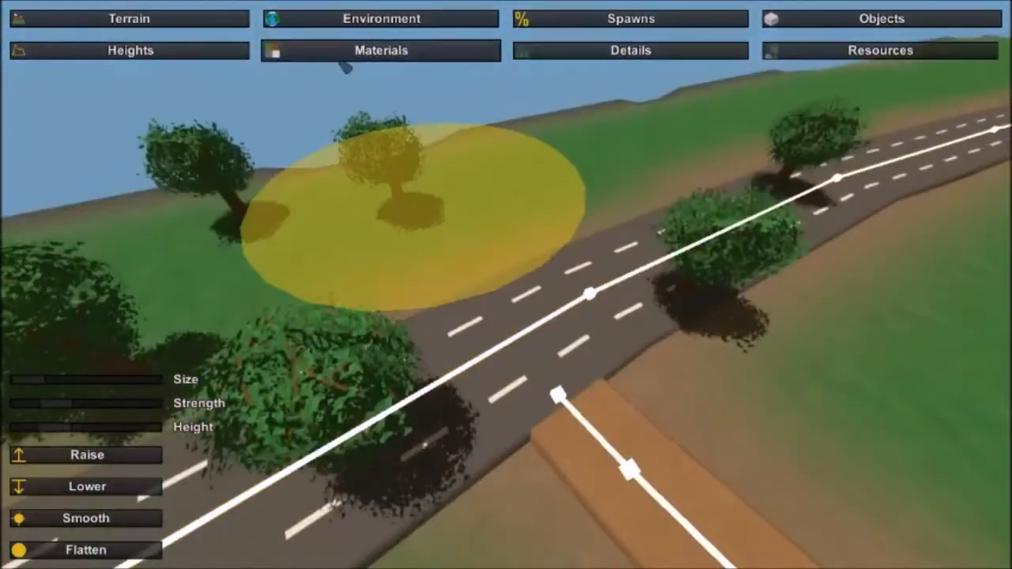
Step: Rebake the terrain materials, resources and details around the levelled highway and trail
click(351, 52)
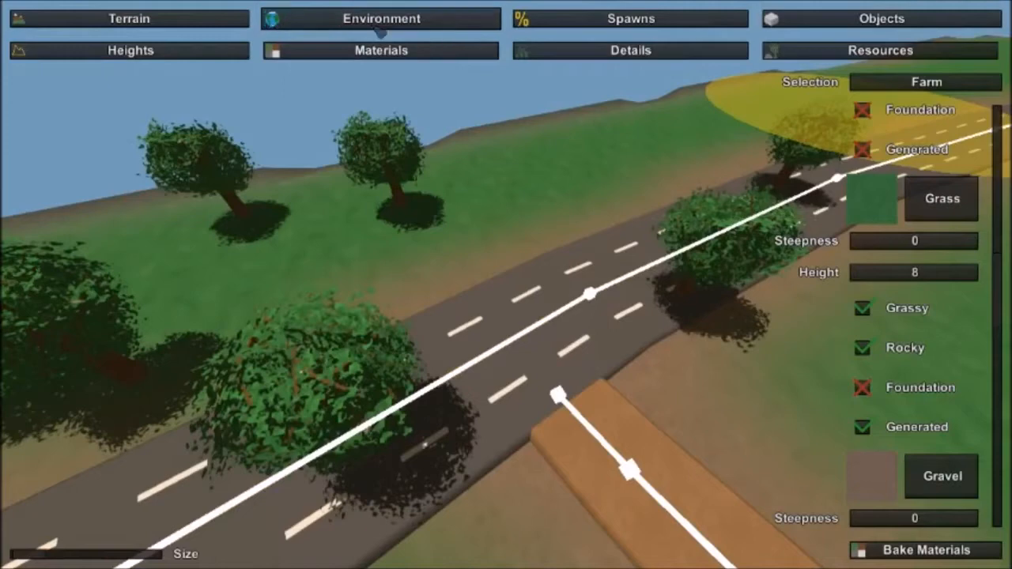
click(380, 23)
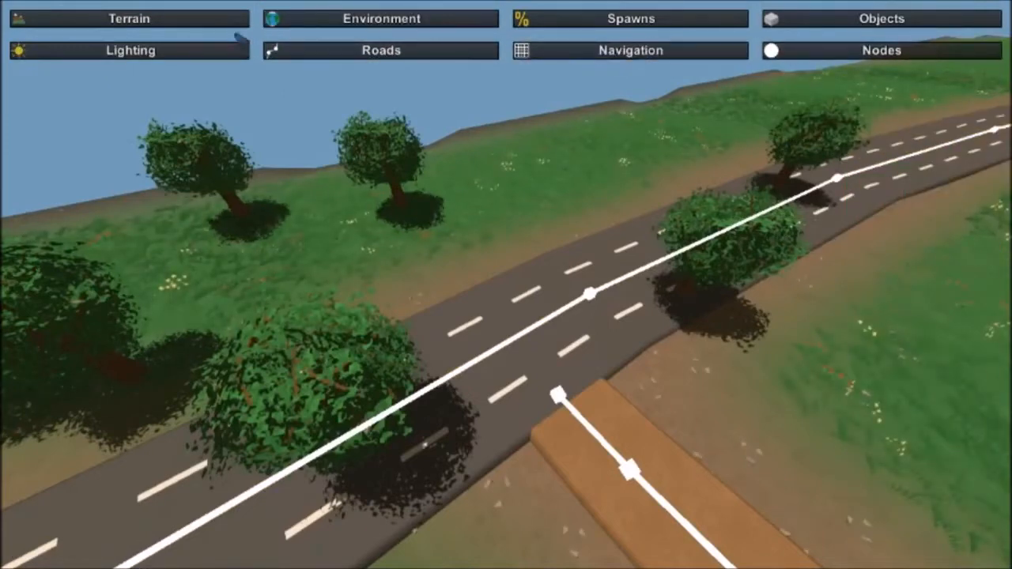
click(447, 56)
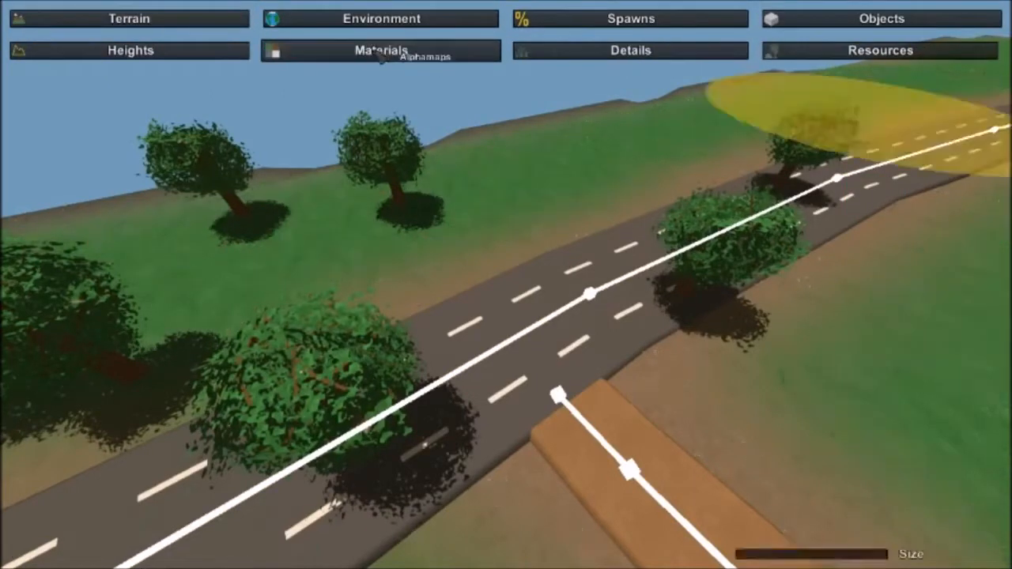
click(966, 552)
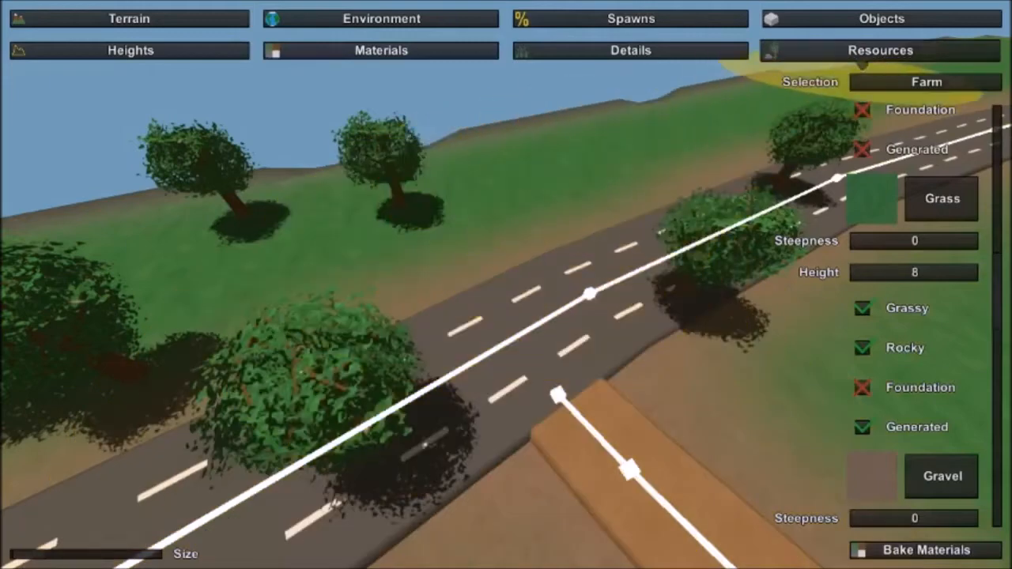
click(879, 50)
click(933, 551)
right_drag(524, 374, 509, 283)
click(629, 50)
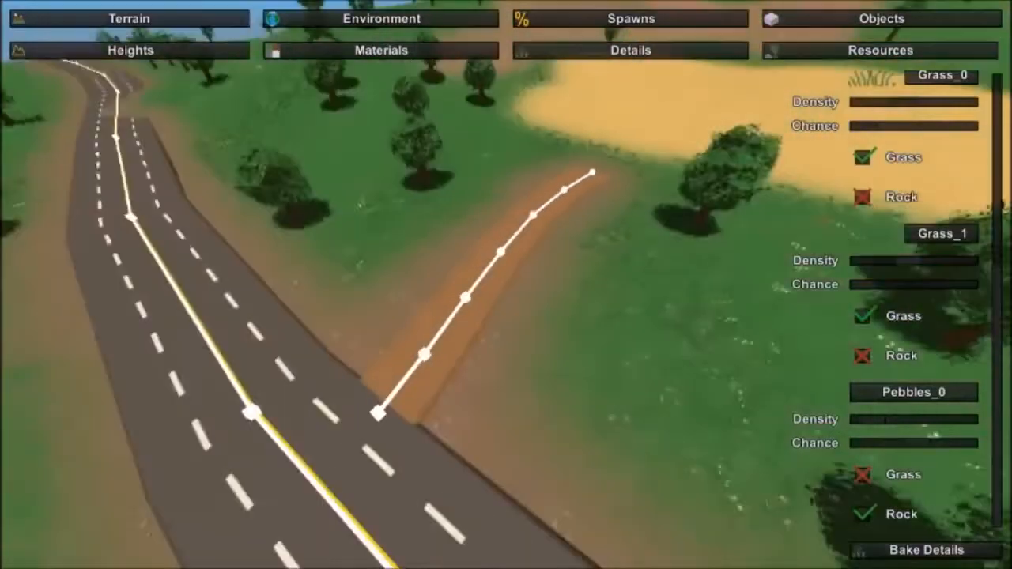
right_drag(506, 284, 537, 238)
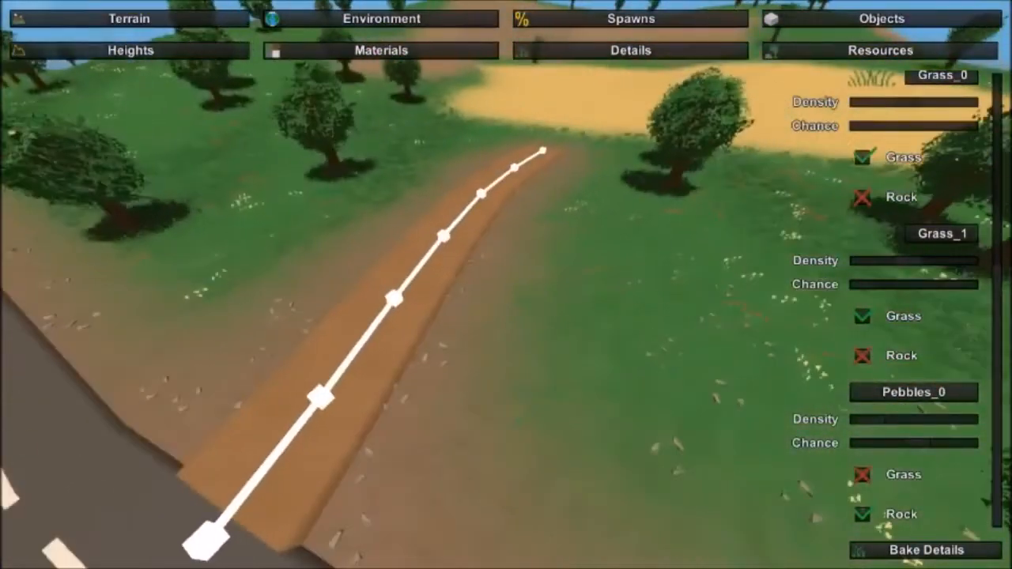
Step: Place a Barn_0 object on the grass between the farm field and the highway, beside the trail
click(441, 24)
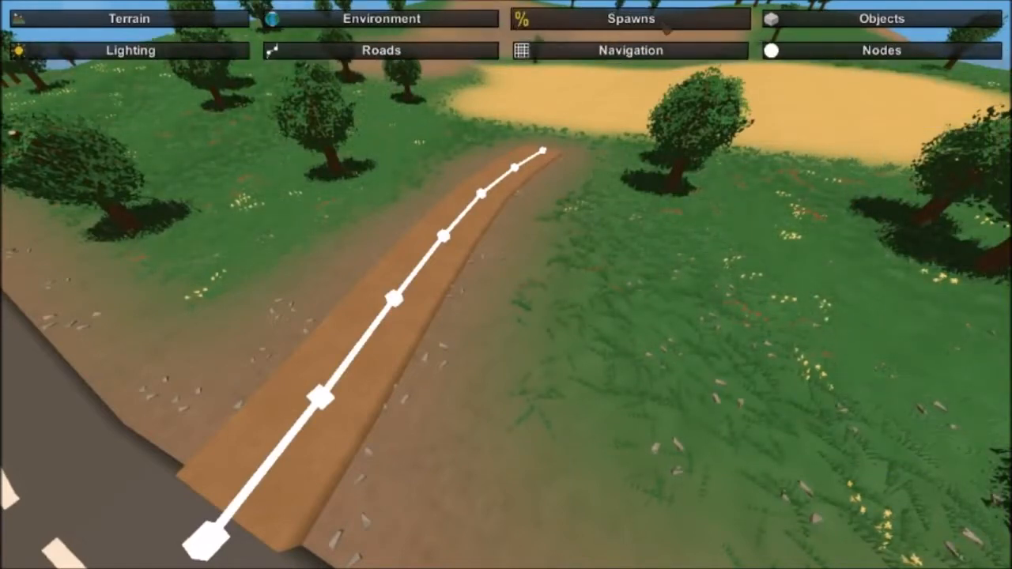
click(881, 22)
right_drag(506, 285, 545, 340)
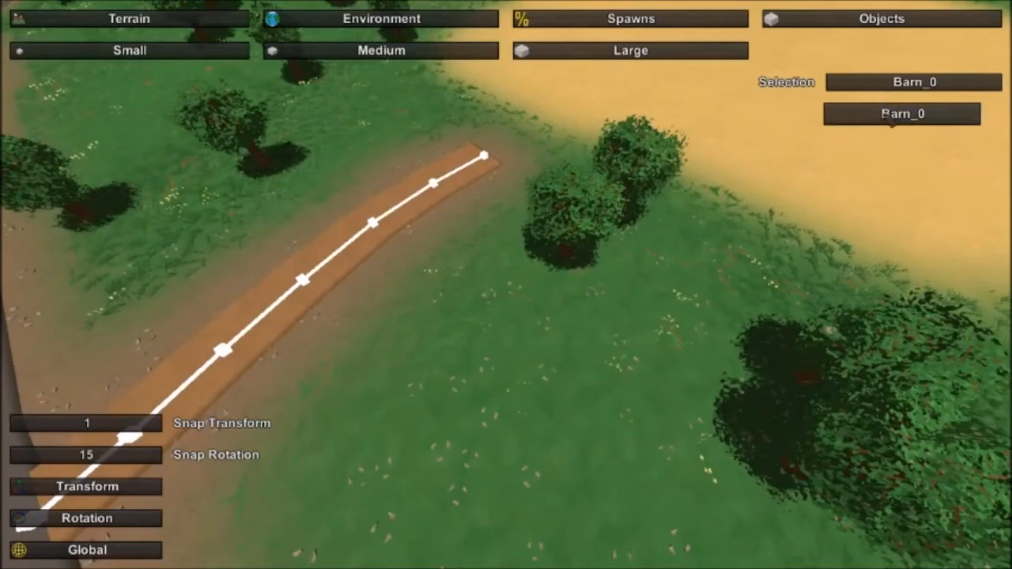
right_drag(247, 288, 466, 285)
key(w)
key(e)
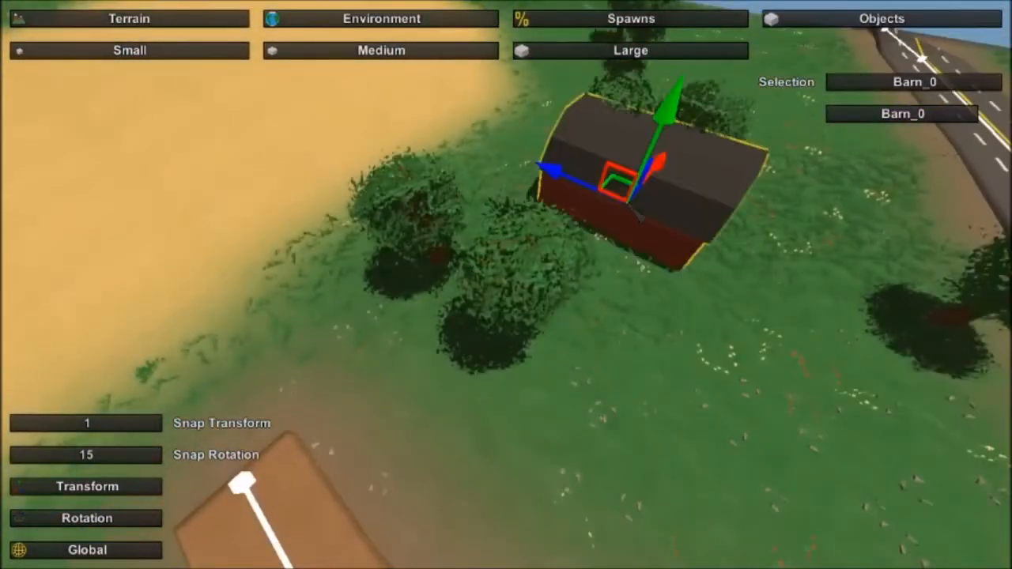
Step: Rotate the barn a quarter turn about its vertical axis and check how it sits beside the farm field
key(w)
right_drag(628, 198, 466, 95)
key(d)
key(s)
key(a)
right_drag(560, 222, 530, 302)
key(s)
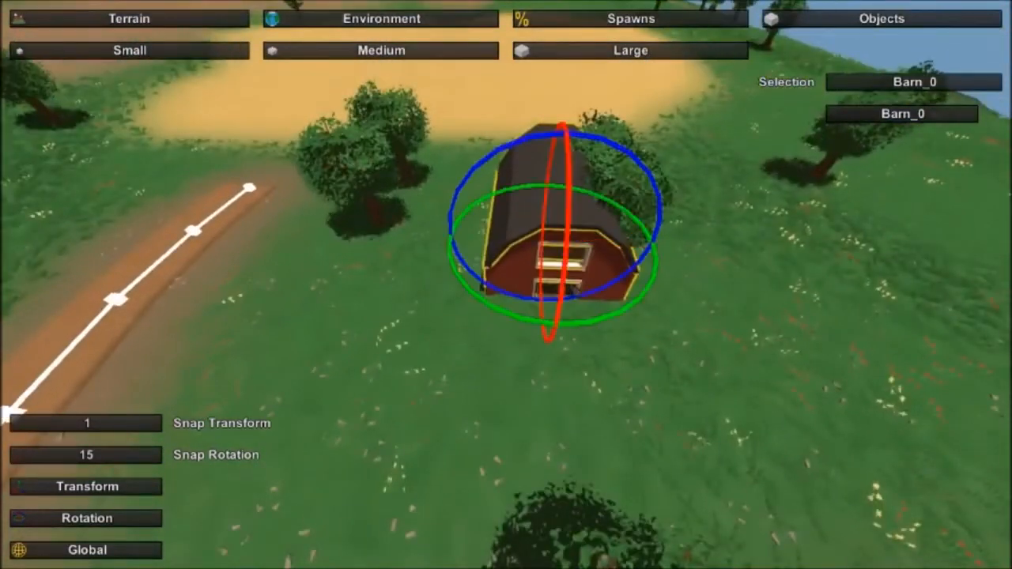
drag(581, 330, 517, 328)
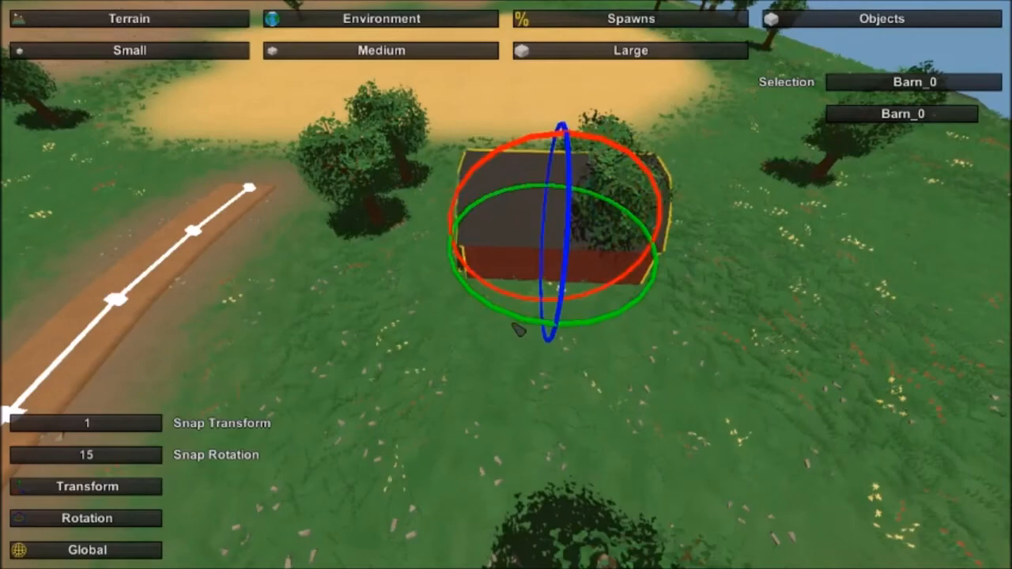
key(q)
key(a)
right_drag(517, 329, 964, 326)
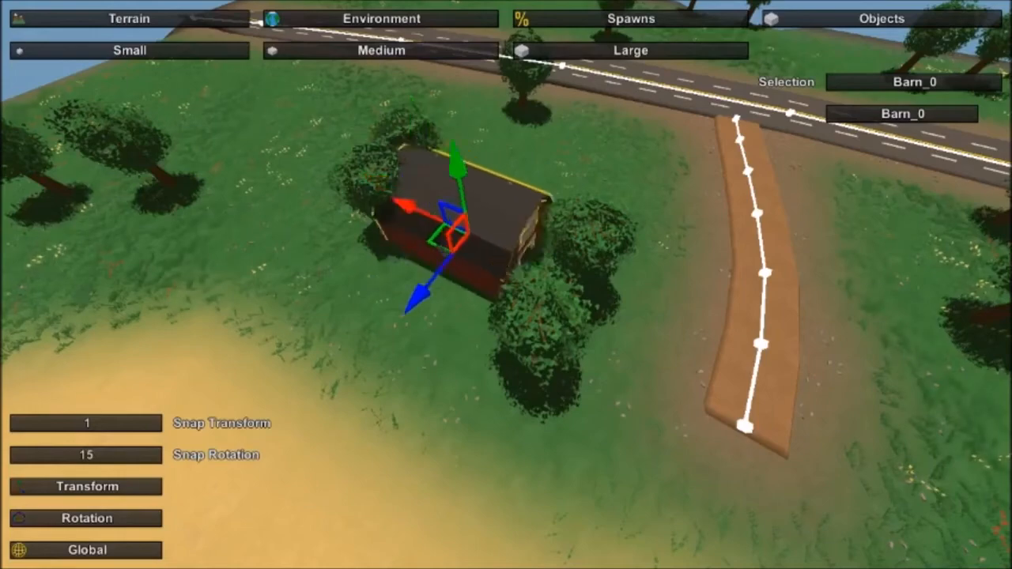
Step: Place a Fence_0 object on the dirt strip beside the junction of the trail and the highway
key(w)
mouse_move(506, 285)
right_down()
mouse_move(553, 237)
mouse_move(608, 260)
mouse_move(506, 229)
mouse_move(530, 205)
mouse_move(508, 277)
right_up()
key(q)
key(w)
key(s)
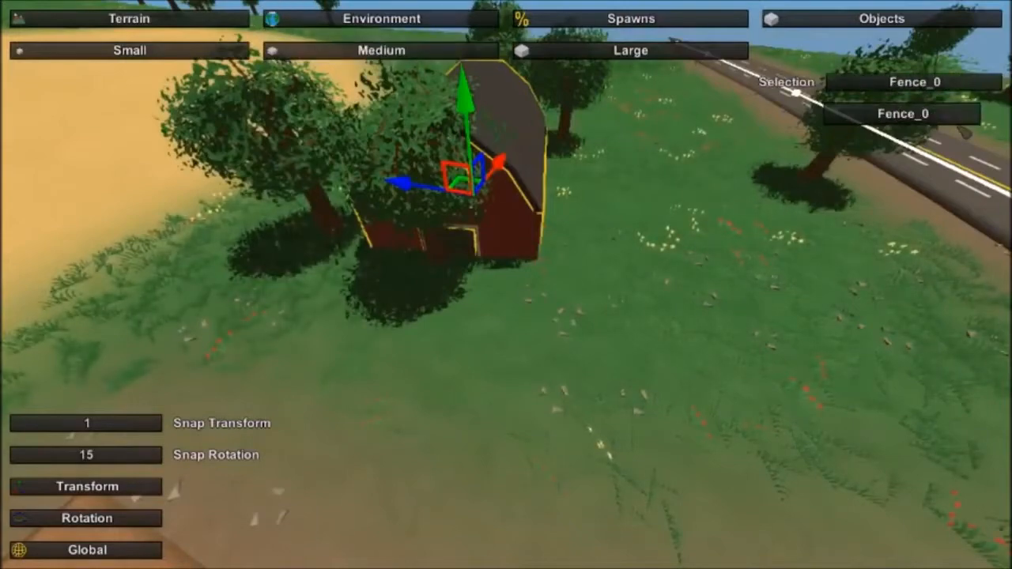
right_drag(506, 285, 399, 384)
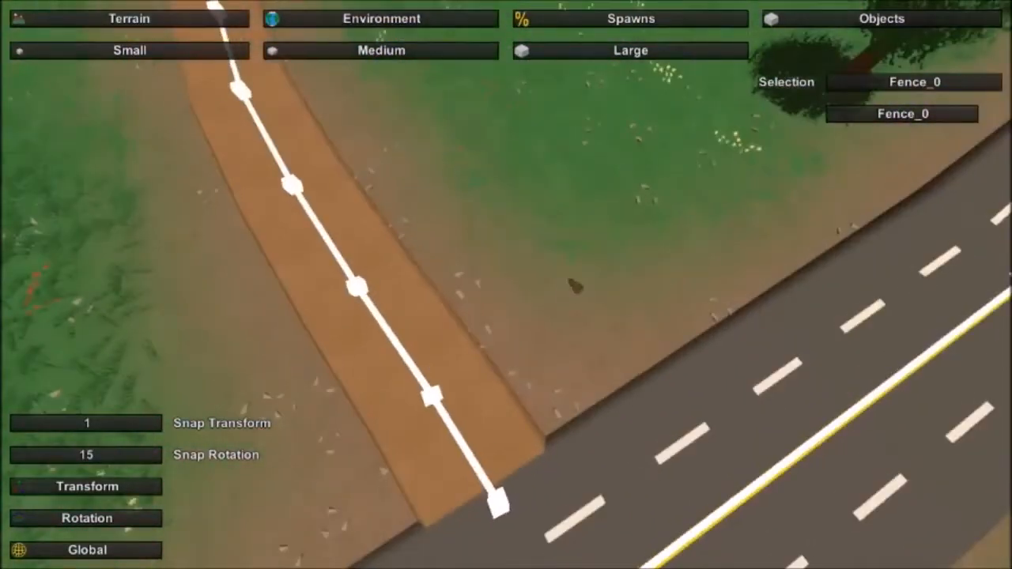
right_drag(571, 270, 513, 283)
mouse_move(506, 284)
right_down()
mouse_move(564, 321)
mouse_move(506, 284)
mouse_move(514, 282)
right_up()
key(e)
Step: Rotate the fence to run parallel to the highway and move it into place beside the trail entrance
drag(503, 367, 649, 285)
key(q)
right_drag(649, 285, 507, 297)
drag(496, 223, 412, 232)
right_drag(412, 232, 431, 150)
key(s)
right_drag(506, 285, 561, 312)
key(w)
key(s)
key(s)
key(w)
key(s)
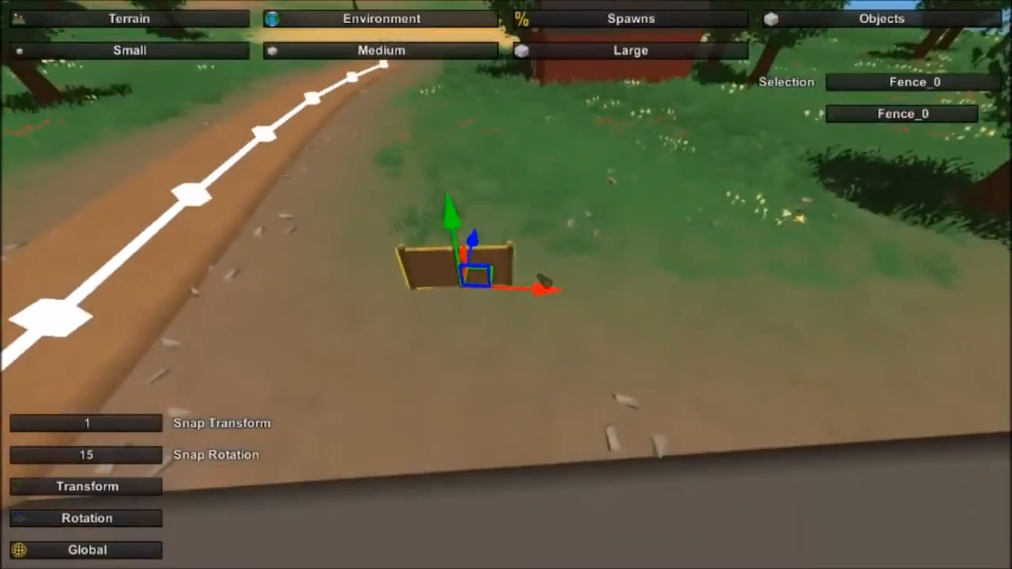
Step: Switch the transform to local axes and extend the fence along the highway with copies placed end to end
click(106, 551)
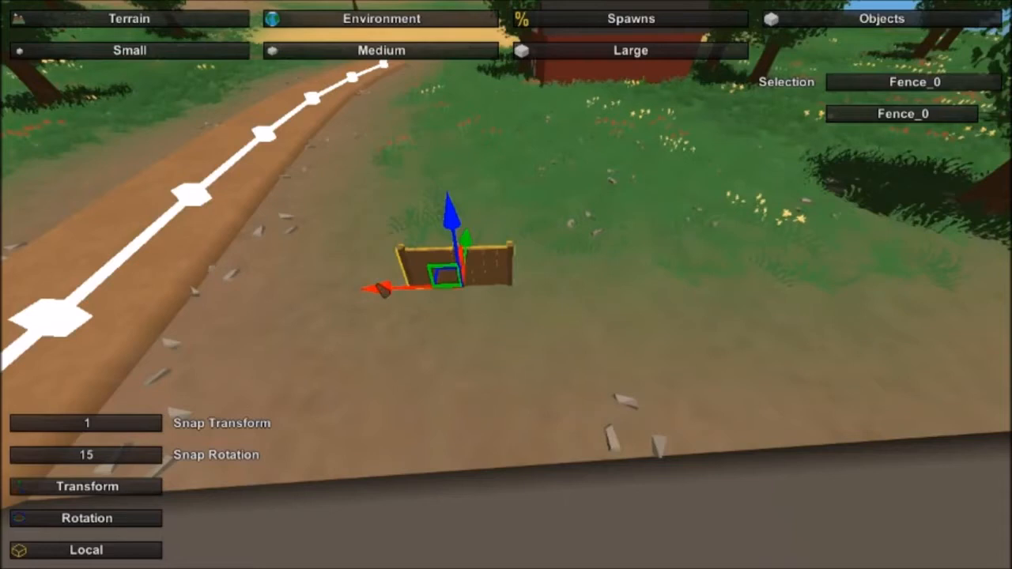
drag(382, 290, 456, 297)
click(433, 276)
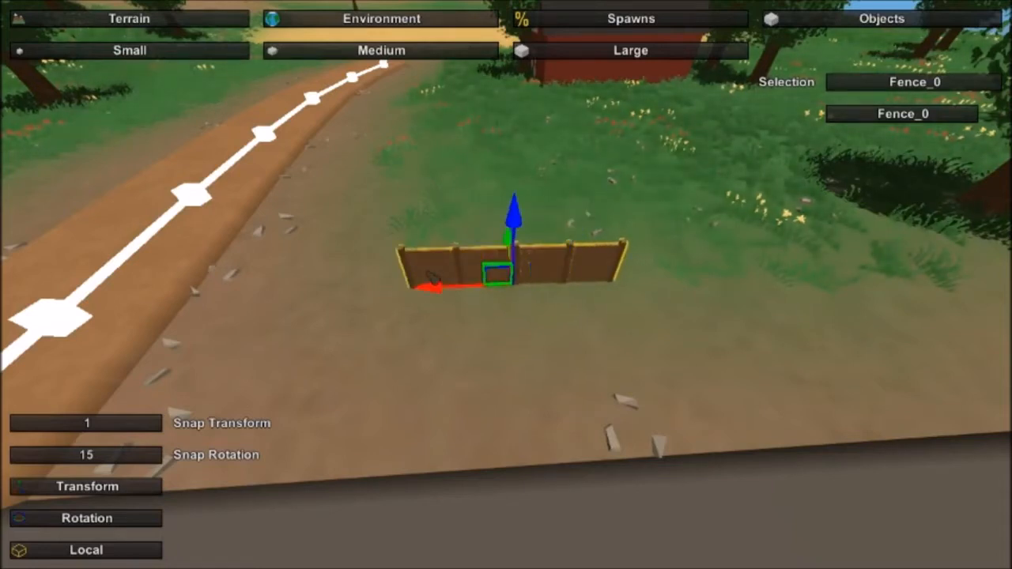
drag(422, 297, 574, 286)
click(472, 284)
Step: Copy the fence row to the opposite side of the trail entrance, in line along the highway
right_drag(474, 285, 518, 287)
key(s)
key(a)
drag(596, 270, 32, 322)
click(580, 224)
right_drag(580, 224, 676, 261)
key(w)
key(w)
key(s)
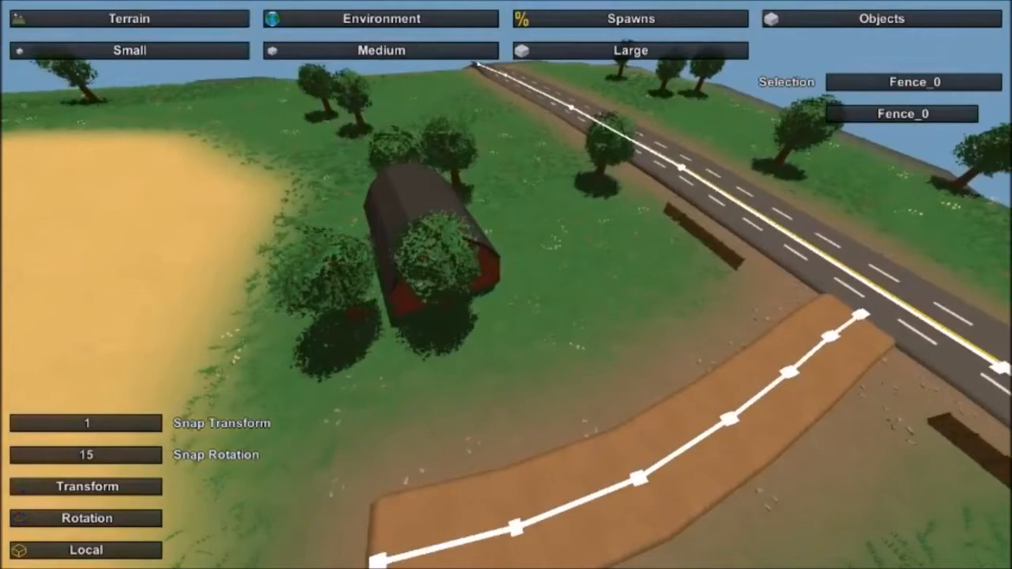
Step: Bake the terrain materials, details and resources again around the barn and fences
click(127, 18)
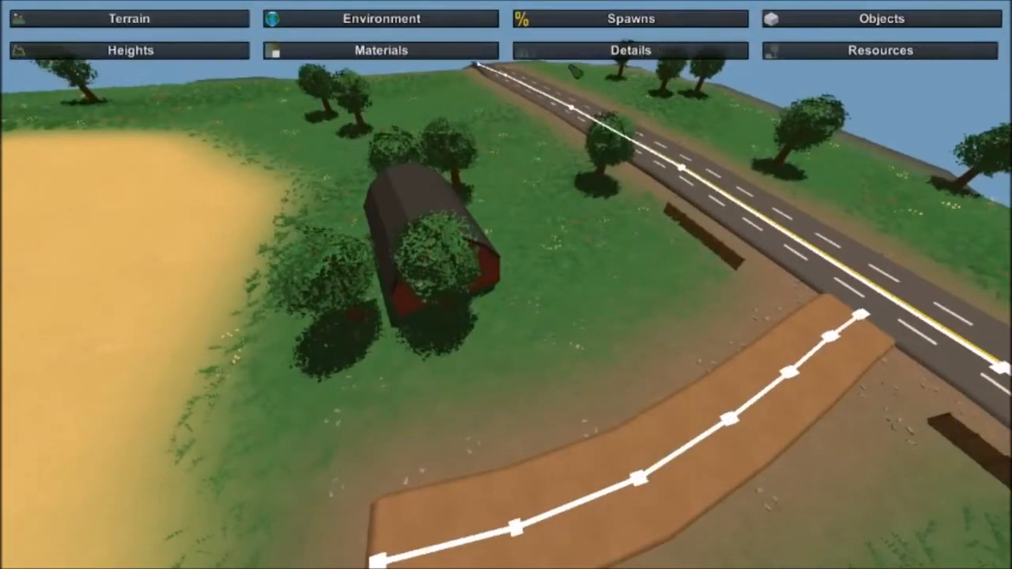
click(383, 53)
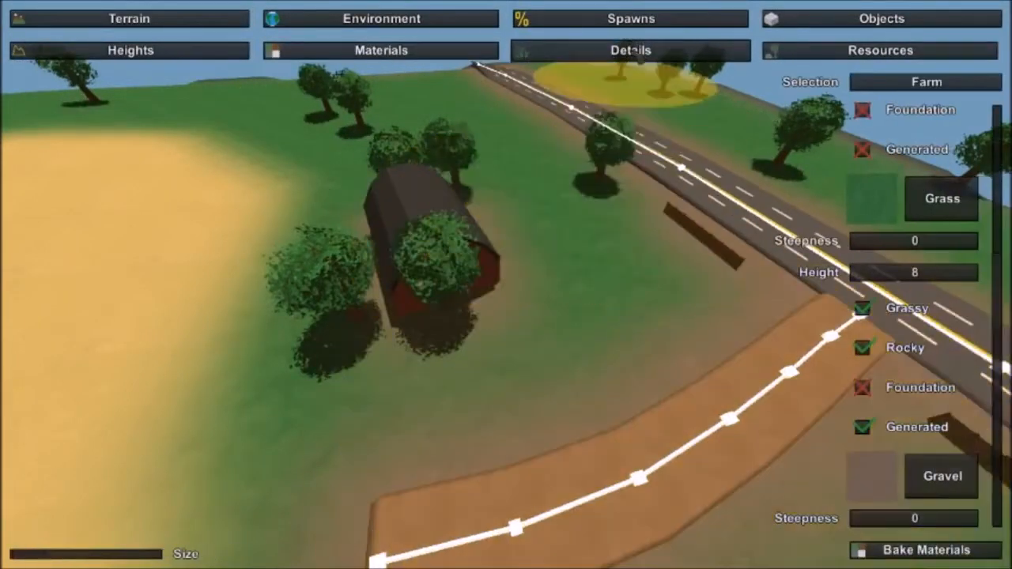
click(636, 50)
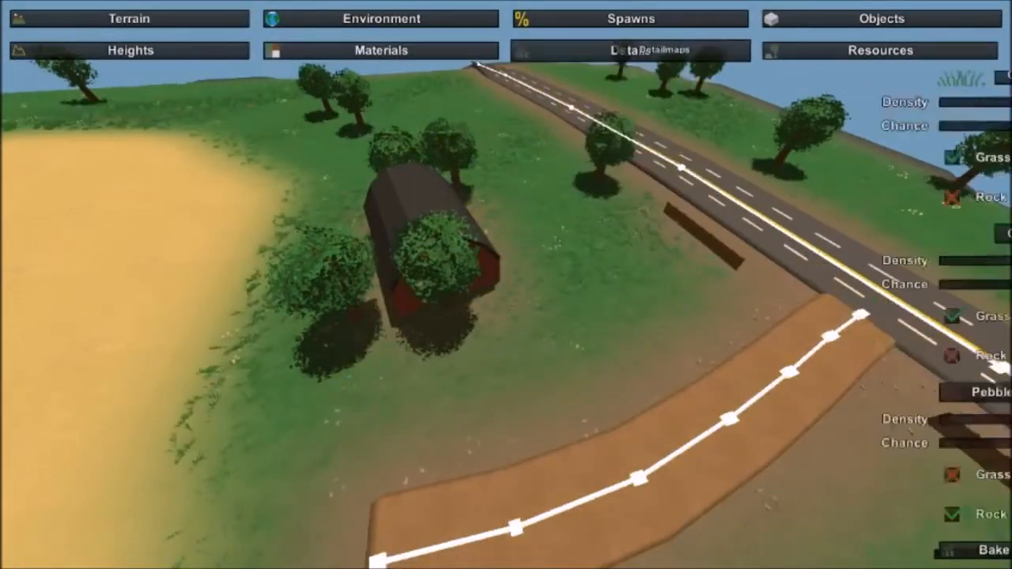
click(880, 50)
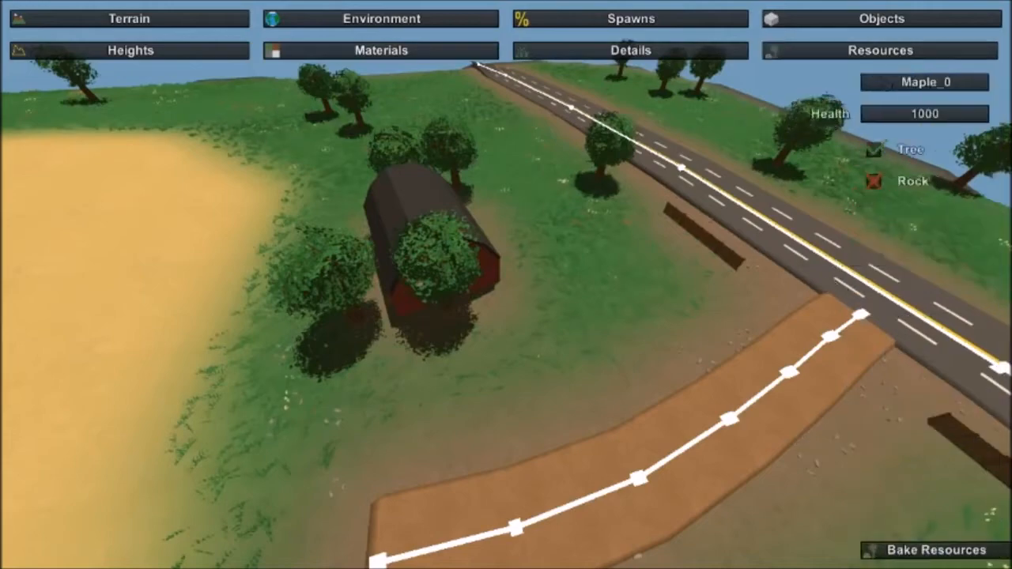
click(924, 550)
right_drag(506, 285, 648, 293)
key(s)
click(857, 547)
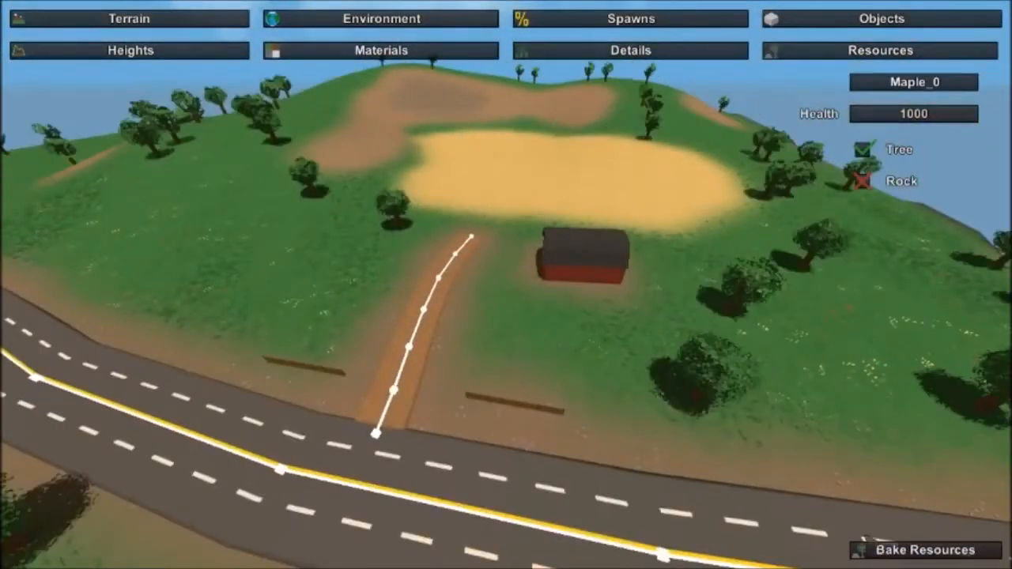
Step: Inspect the barn, the fences and the trail road from close up and from a distance
key(w)
right_drag(439, 171, 510, 177)
key(a)
key(w)
key(s)
key(w)
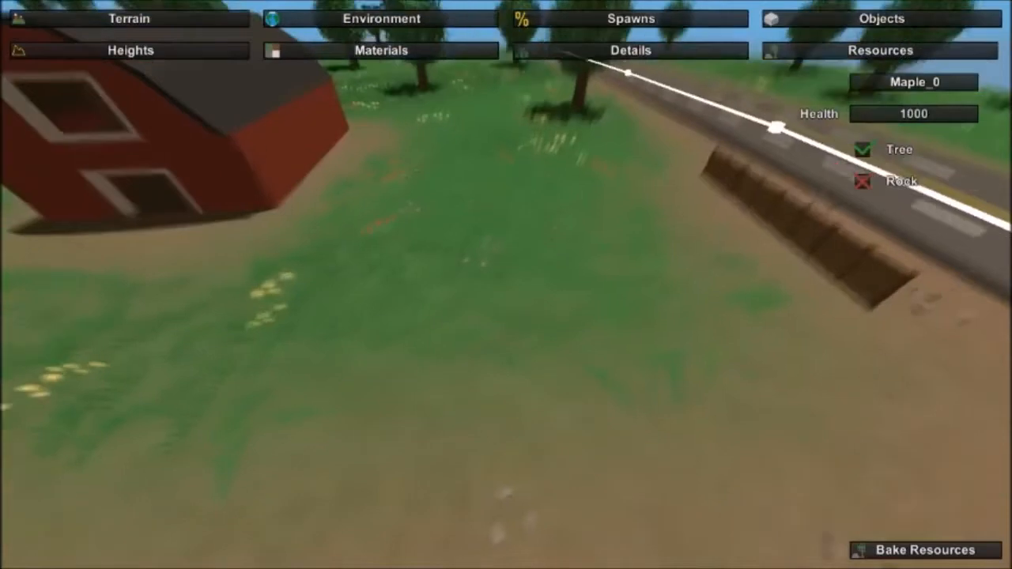
key(s)
right_drag(425, 250, 514, 177)
key(w)
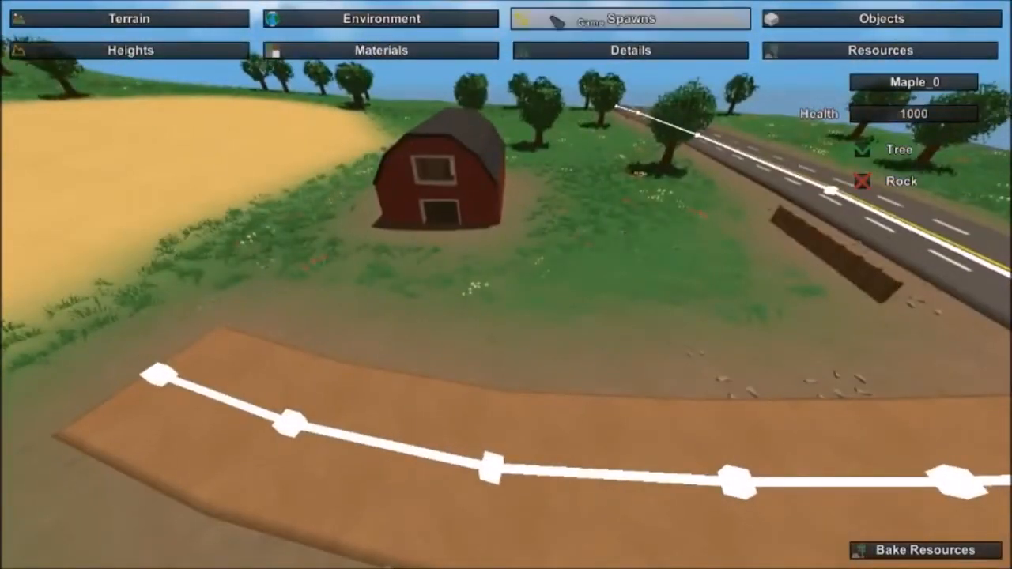
Step: Review the available spawn and environment editing categories while viewing the barn area
click(563, 17)
key(s)
right_drag(336, 92, 387, 87)
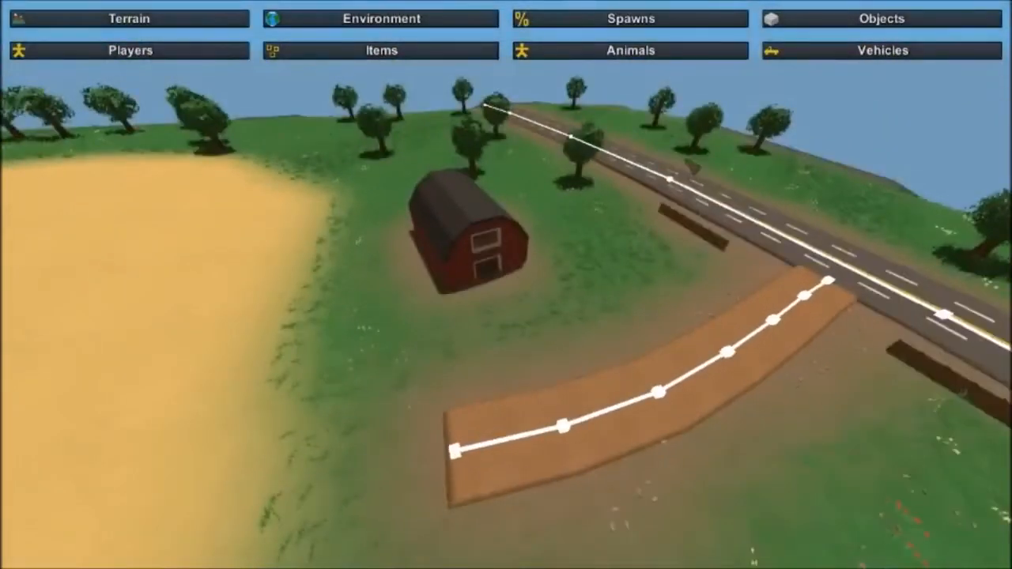
click(434, 22)
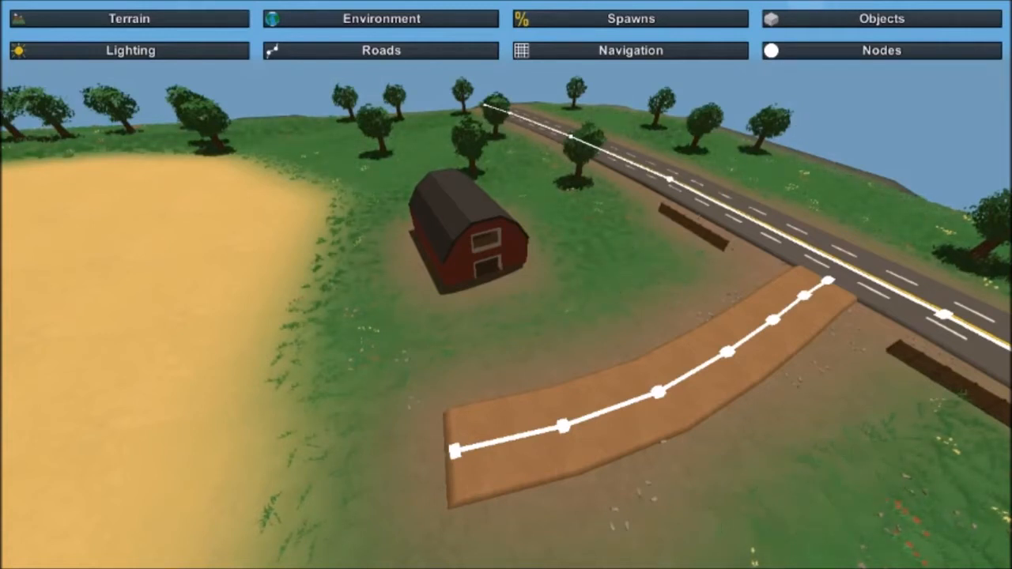
click(631, 18)
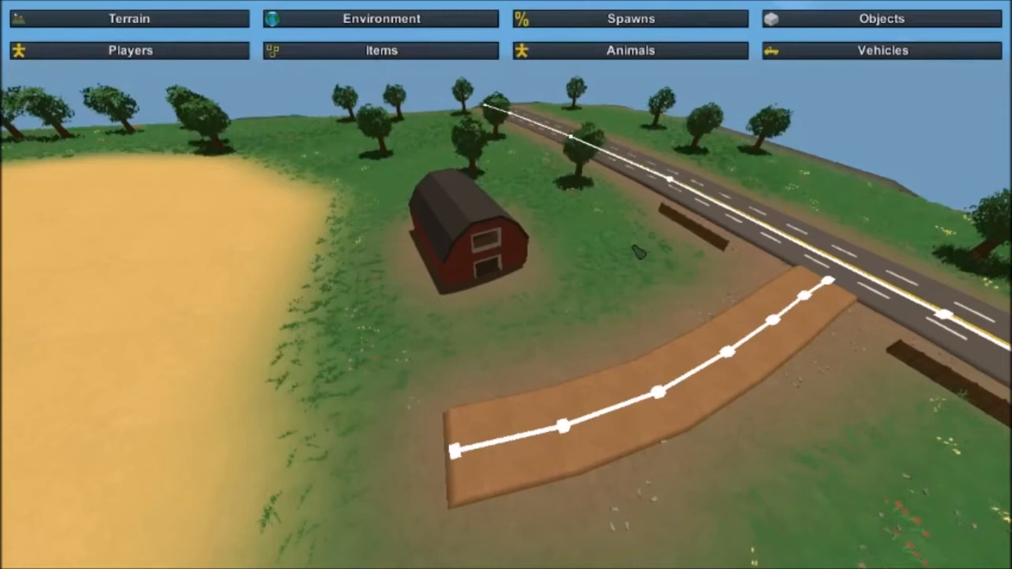
key(w)
right_drag(610, 261, 576, 265)
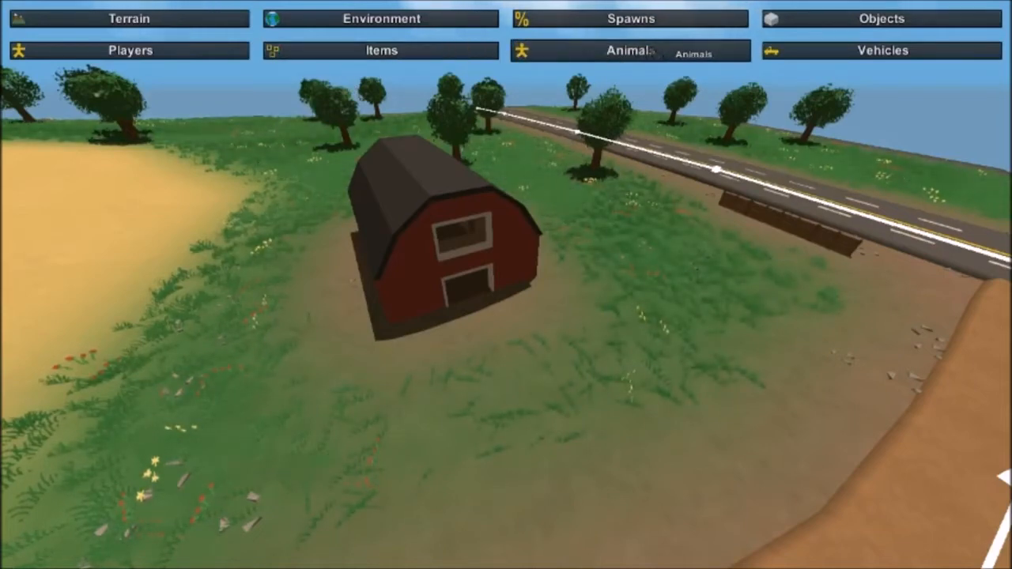
Step: Switch to player spawns, adjust the placement angle and place three player spawns on the grass across the highway from the barn
click(652, 50)
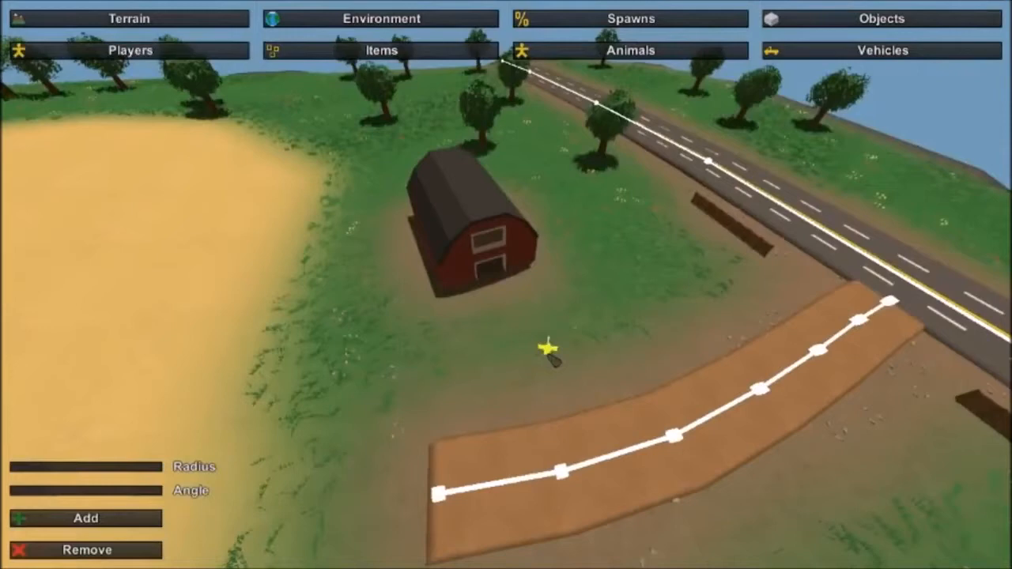
mouse_move(551, 357)
right_down()
mouse_move(585, 356)
mouse_move(711, 261)
mouse_move(643, 365)
right_up()
key(w)
key(s)
drag(39, 469, 90, 469)
mouse_move(24, 492)
mouse_down()
mouse_move(54, 492)
mouse_move(30, 496)
mouse_up()
click(720, 416)
right_drag(481, 397, 528, 278)
key(s)
click(239, 217)
click(812, 270)
key(s)
mouse_move(378, 443)
right_down()
mouse_move(443, 371)
mouse_move(585, 312)
right_up()
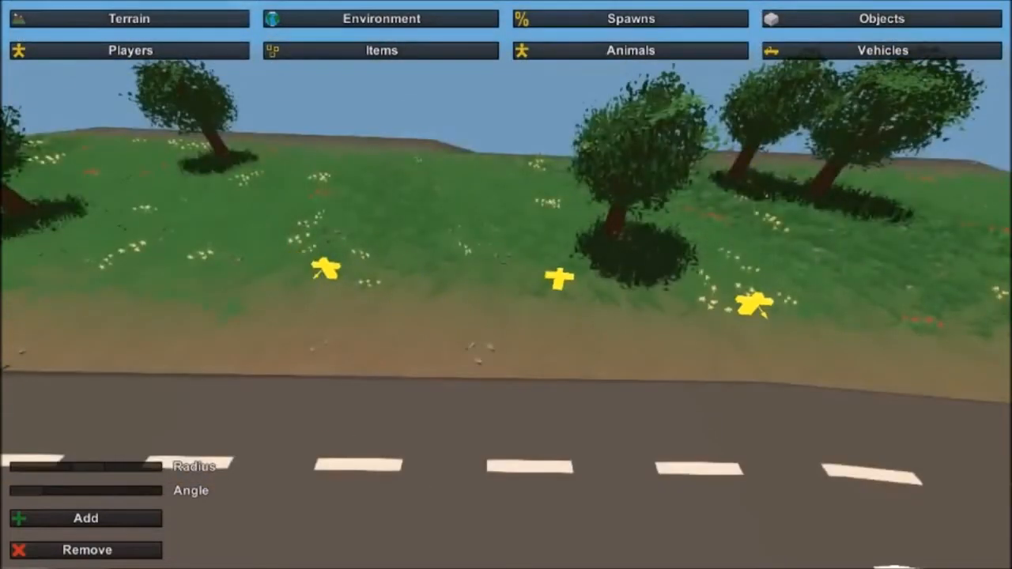
Step: Shrink the removal radius and delete one of the three player spawns beside the highway
click(45, 545)
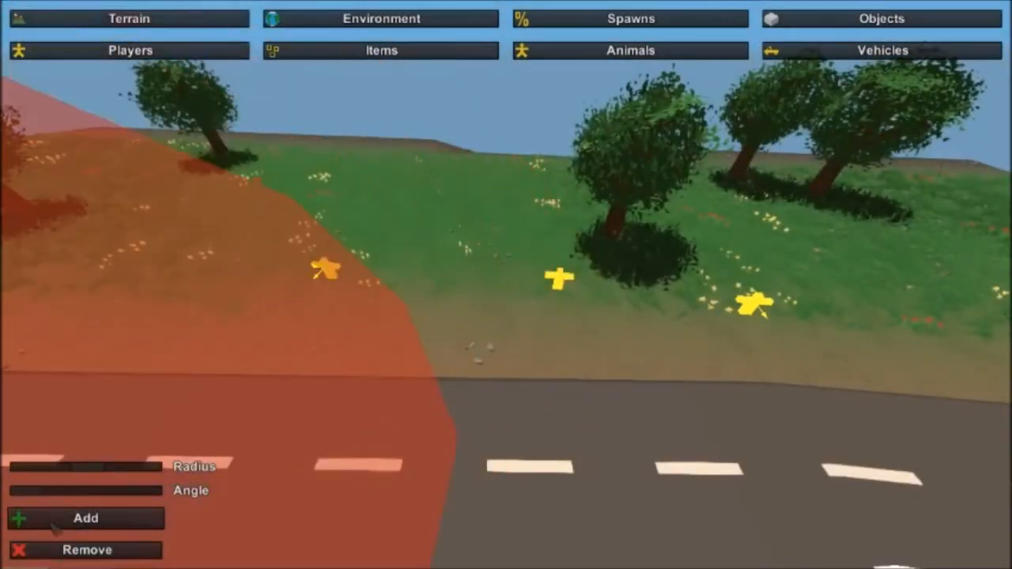
drag(86, 473, 17, 470)
click(355, 271)
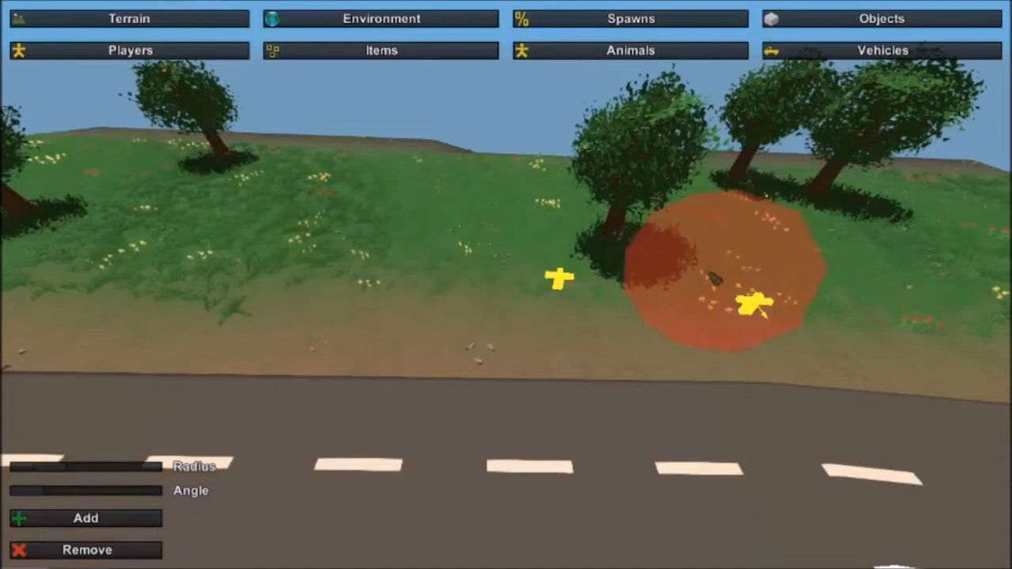
Step: Switch to item spawns and add a spawn table named Farm
right_drag(706, 279, 624, 324)
key(s)
right_drag(686, 378, 735, 395)
key(w)
key(s)
right_drag(598, 388, 516, 240)
click(564, 22)
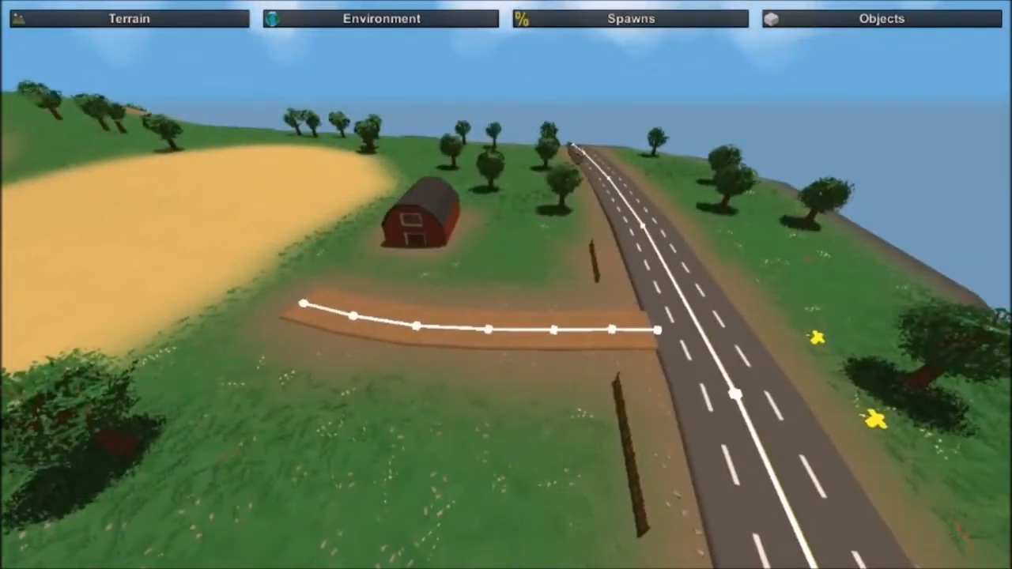
click(562, 24)
click(419, 52)
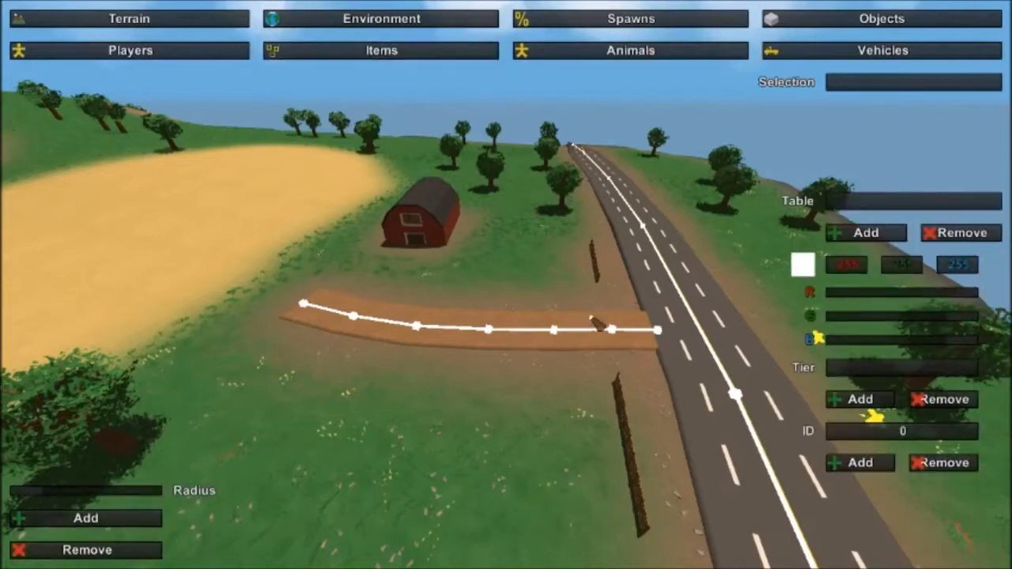
key(w)
right_drag(505, 285, 534, 280)
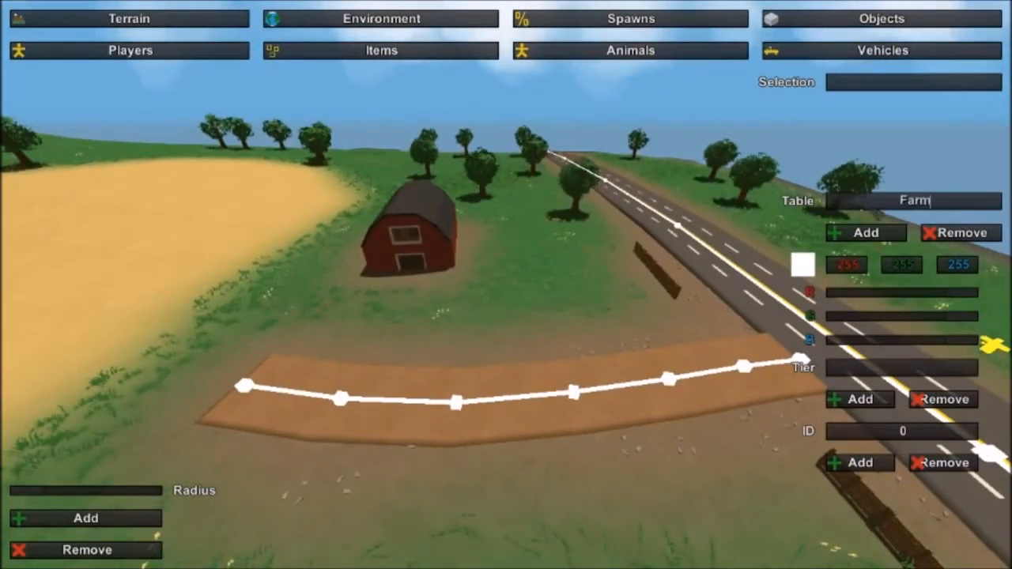
click(891, 235)
Step: Select the Farm table and place six item spawns inside the barn
key(w)
right_drag(506, 284, 431, 304)
click(908, 114)
key(s)
right_drag(441, 222, 494, 225)
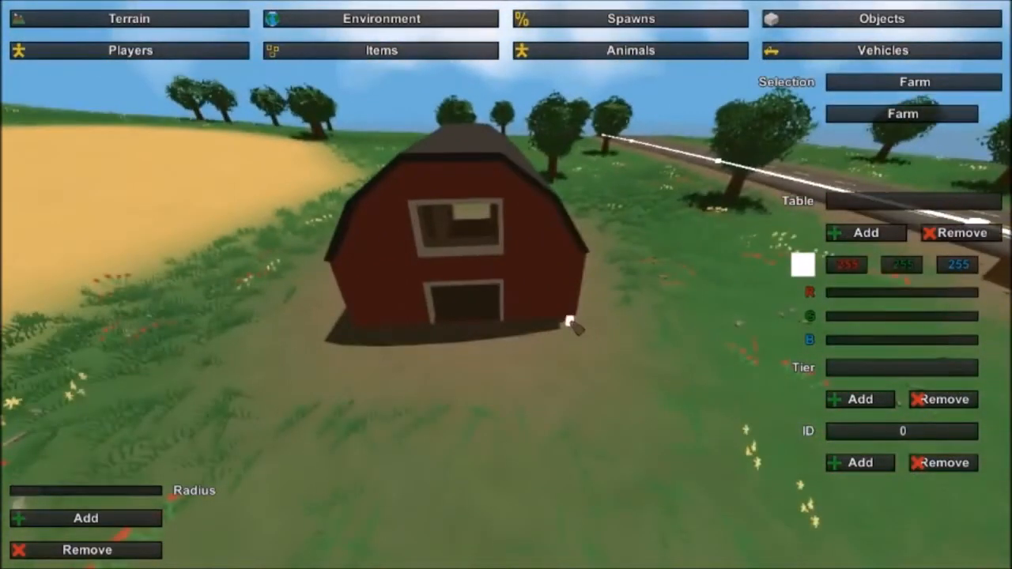
key(w)
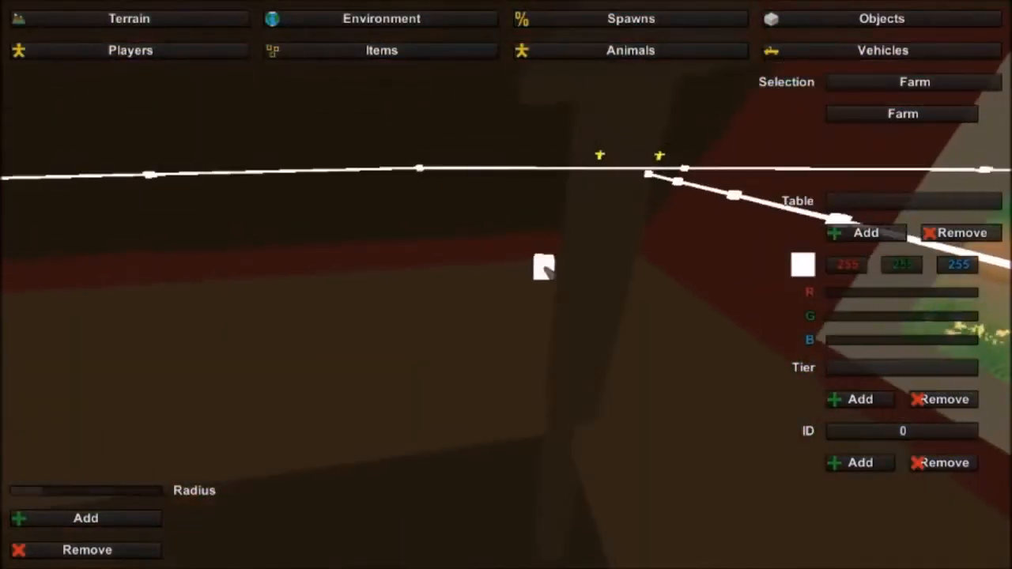
click(498, 280)
click(773, 355)
right_drag(740, 345, 917, 355)
key(w)
click(562, 397)
click(429, 404)
key(s)
right_drag(429, 405, 213, 395)
click(385, 278)
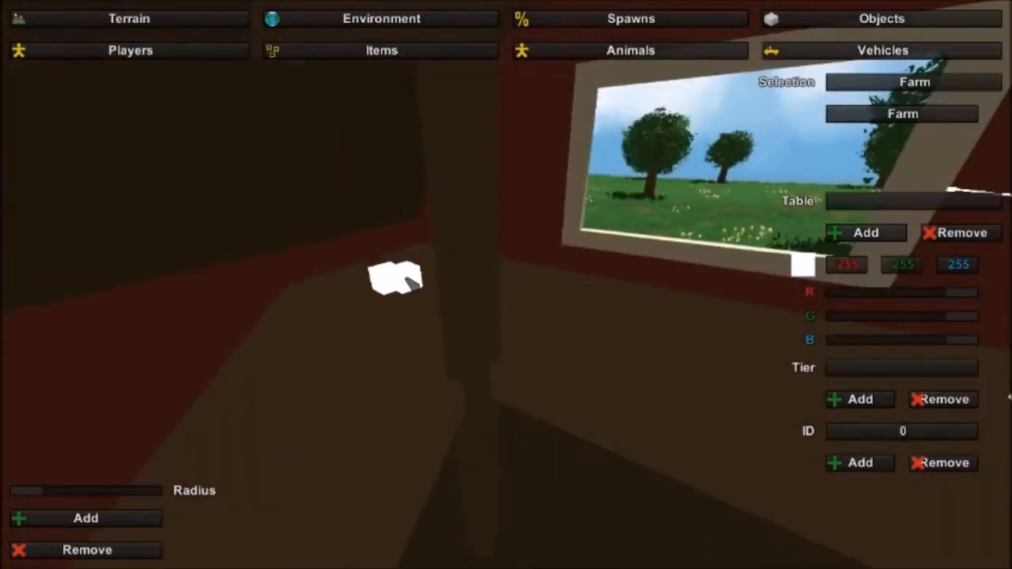
click(536, 277)
Step: Place four more Farm item spawns in other parts of the barn's interior
key(w)
right_drag(536, 277, 735, 371)
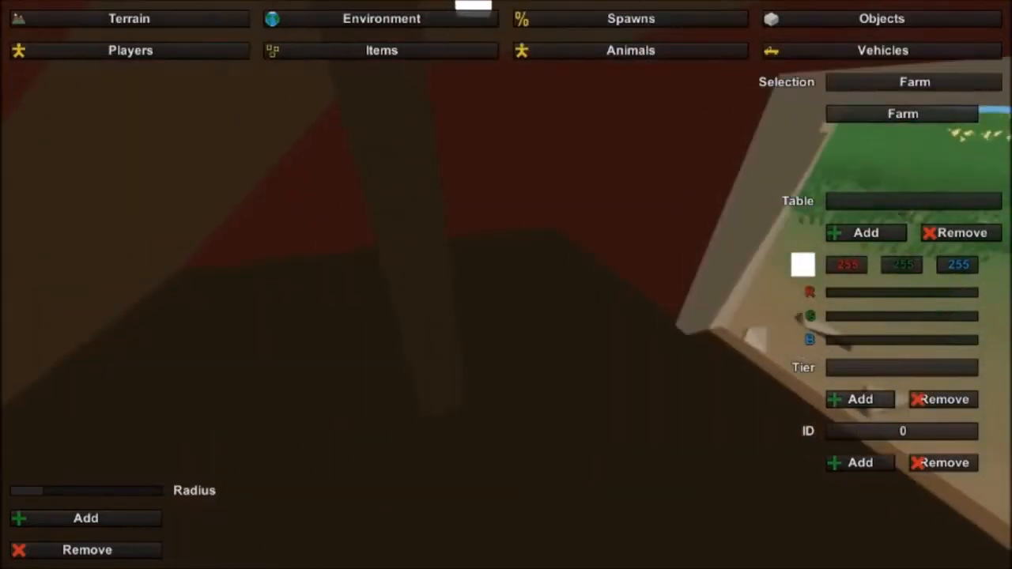
click(567, 265)
right_drag(305, 314, 507, 277)
key(w)
click(621, 370)
click(472, 363)
click(413, 310)
Step: Recolour the Farm table's spawn markers orange by removing the blue and lowering the green
key(s)
right_drag(413, 309, 743, 277)
key(w)
key(w)
right_drag(506, 284, 340, 411)
key(s)
key(s)
key(w)
key(s)
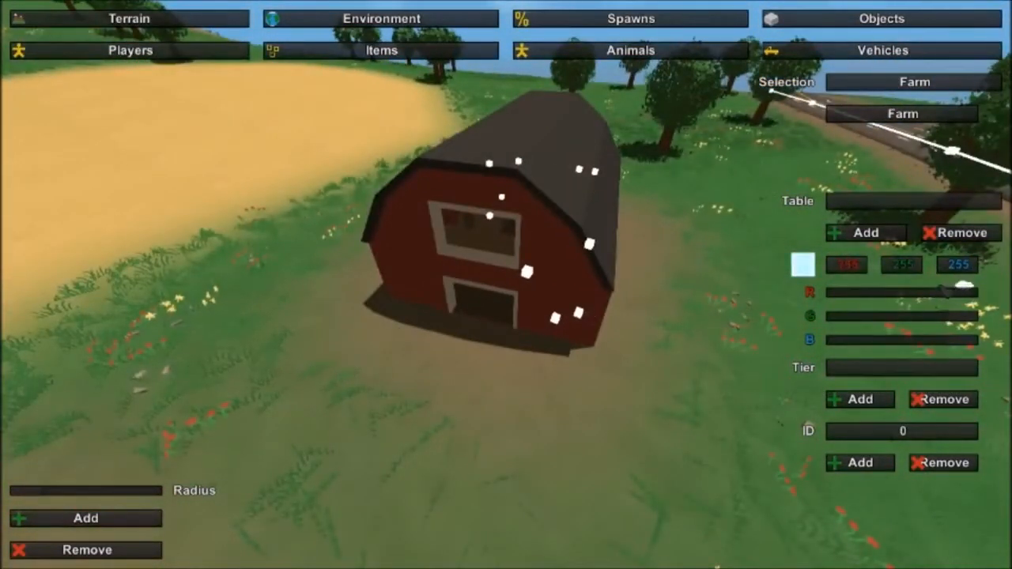
drag(961, 341, 844, 341)
drag(960, 316, 876, 318)
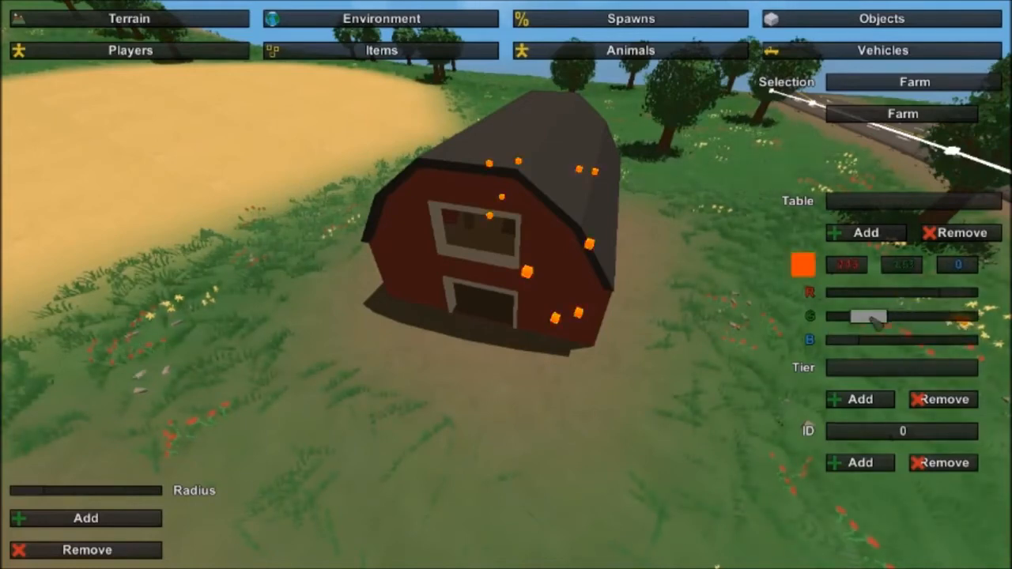
Step: Add the tiers Rare and Common to the Farm table with chances of 9% and 90%
key(w)
right_drag(479, 361, 458, 407)
key(s)
key(w)
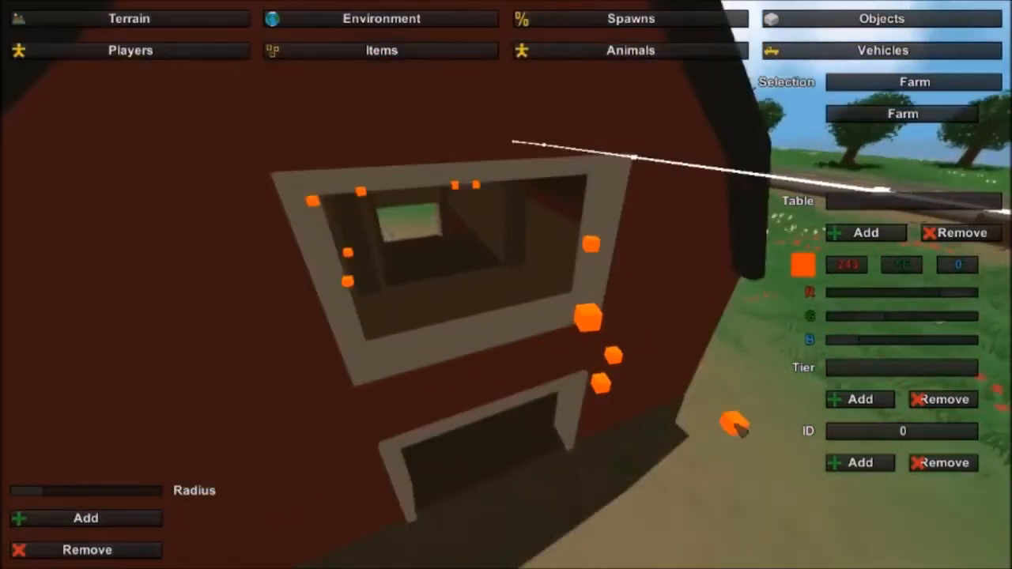
key(s)
right_drag(471, 213, 405, 200)
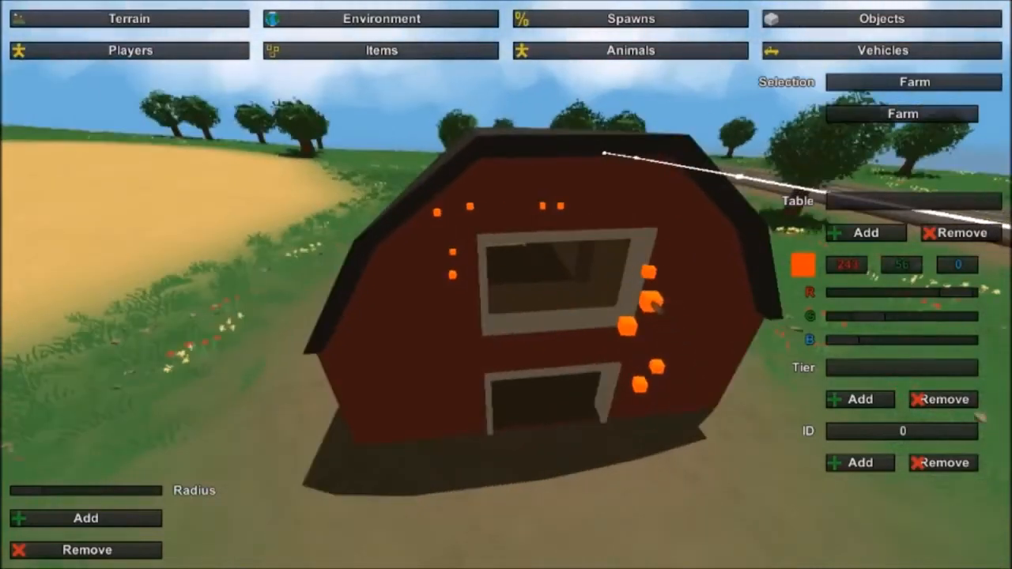
right_drag(656, 309, 777, 306)
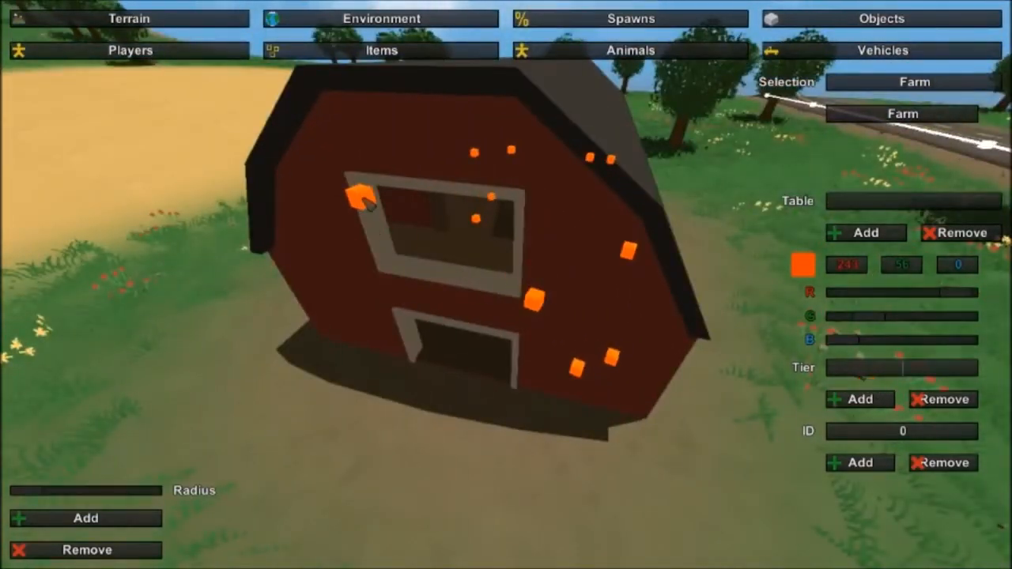
click(884, 400)
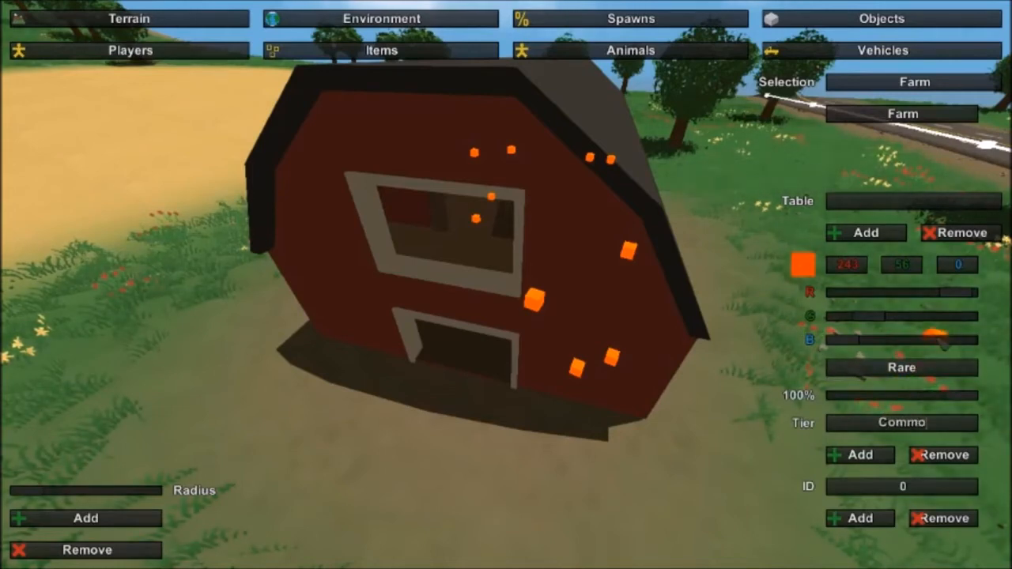
click(853, 451)
right_drag(428, 240, 501, 271)
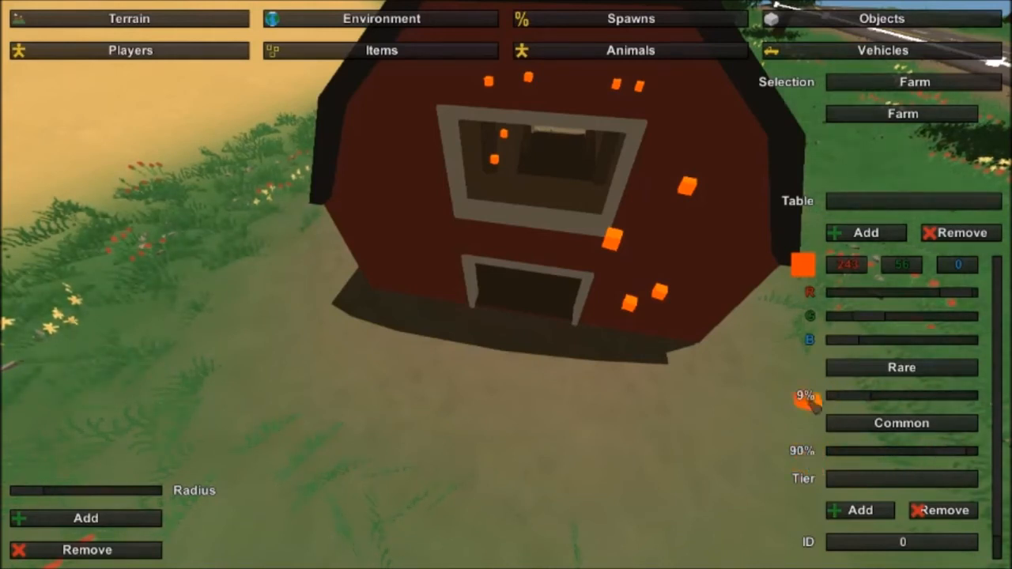
Step: Add Shades, Jeans and Orange Hoodie to the Farm table's Common tier by item ID
right_drag(499, 313, 526, 211)
key(w)
right_drag(480, 239, 494, 261)
key(s)
key(w)
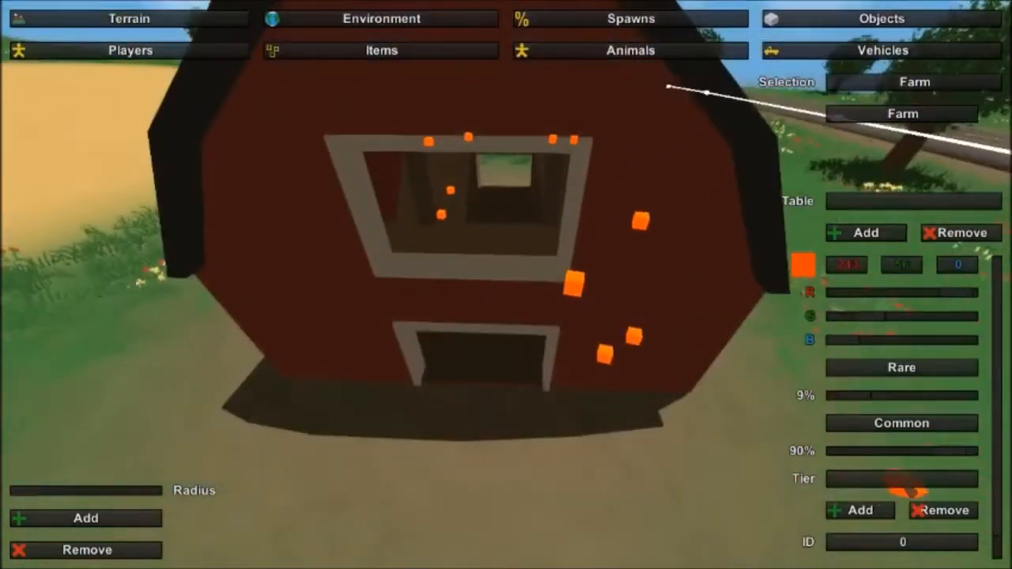
scroll(923, 389, down, 1)
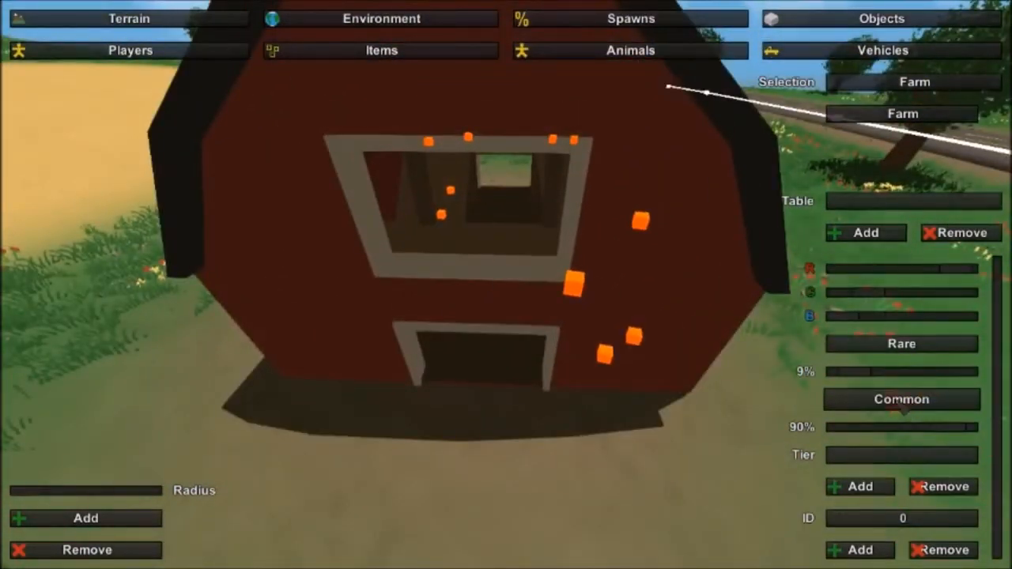
click(921, 519)
click(859, 554)
scroll(921, 543, down, 1)
click(919, 519)
text(2)
click(860, 550)
scroll(885, 499, down, 1)
click(850, 550)
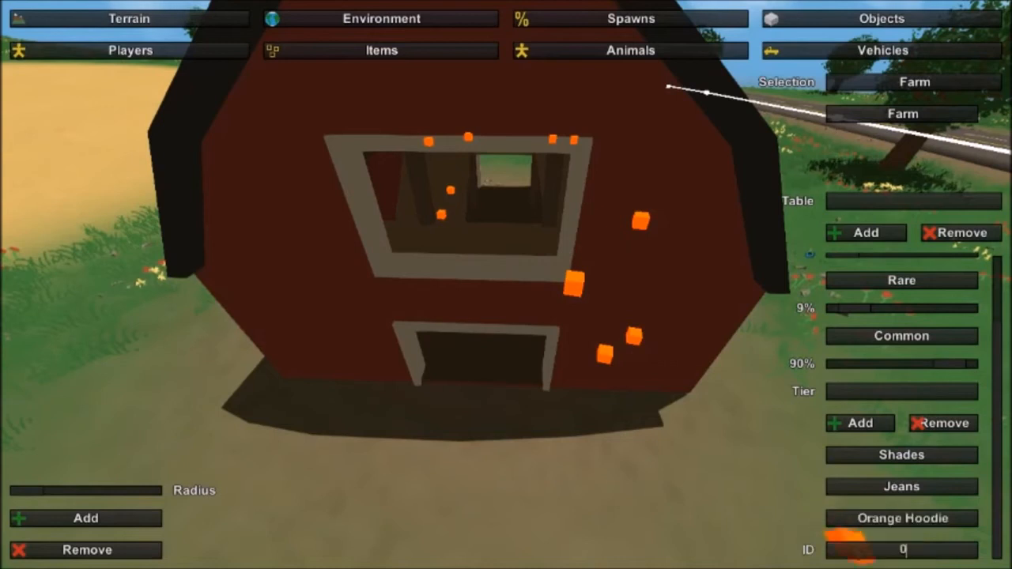
Step: Switch to the Rare tier and add the AR32 and 5.56x45mm 30 to its items
scroll(877, 498, down, 1)
scroll(893, 352, up, 1)
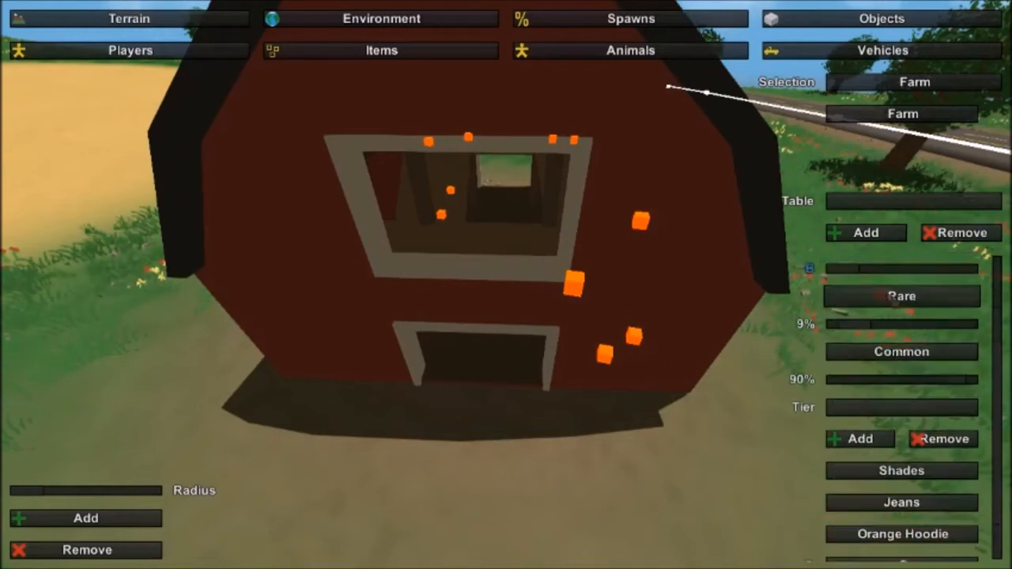
scroll(901, 356, up, 1)
click(862, 549)
scroll(924, 536, down, 1)
key(BackSpace)
text(6)
scroll(916, 533, up, 1)
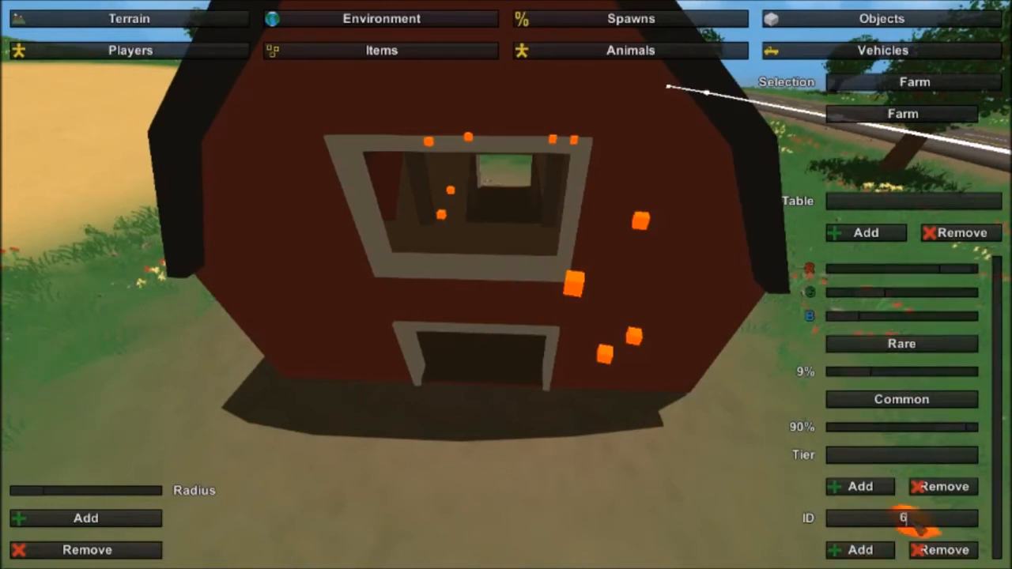
click(863, 553)
scroll(903, 549, down, 1)
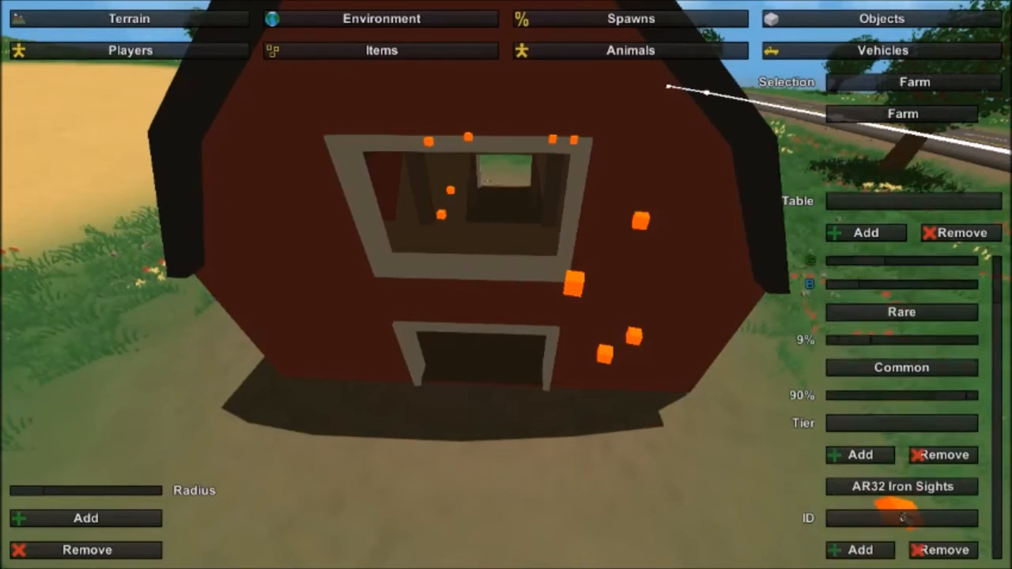
scroll(917, 490, down, 1)
click(939, 548)
click(860, 547)
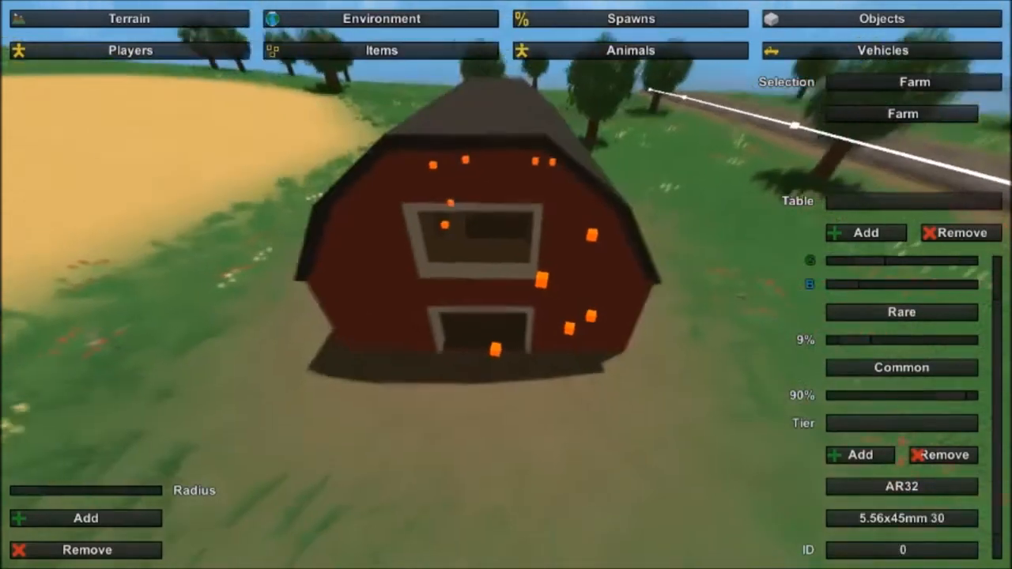
Step: Check the item lists of the Rare and Common tiers and examine the item spawns around the barn
scroll(917, 470, down, 1)
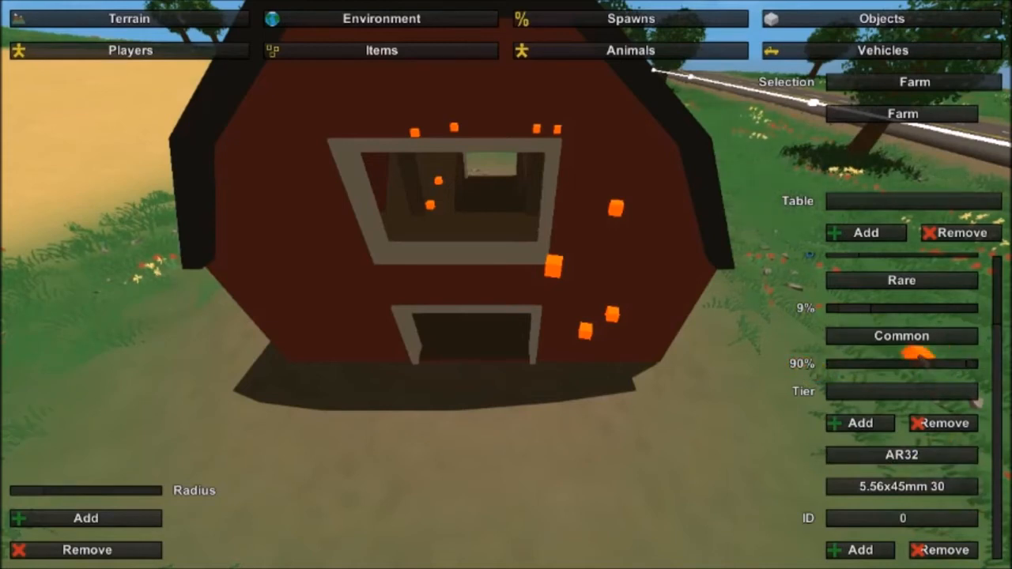
click(901, 335)
key(w)
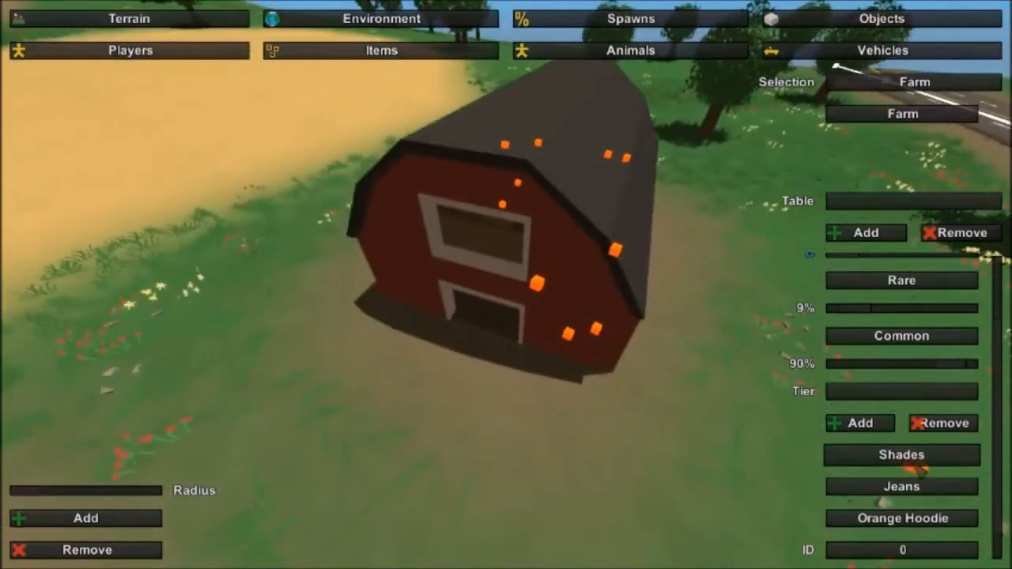
right_drag(499, 321, 411, 255)
key(w)
key(w)
key(s)
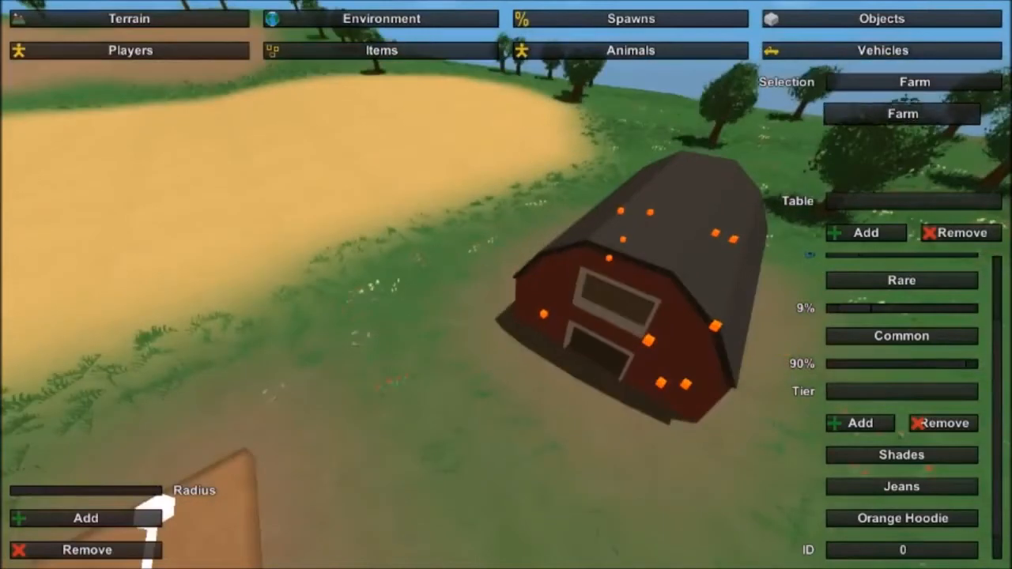
right_drag(506, 284, 545, 284)
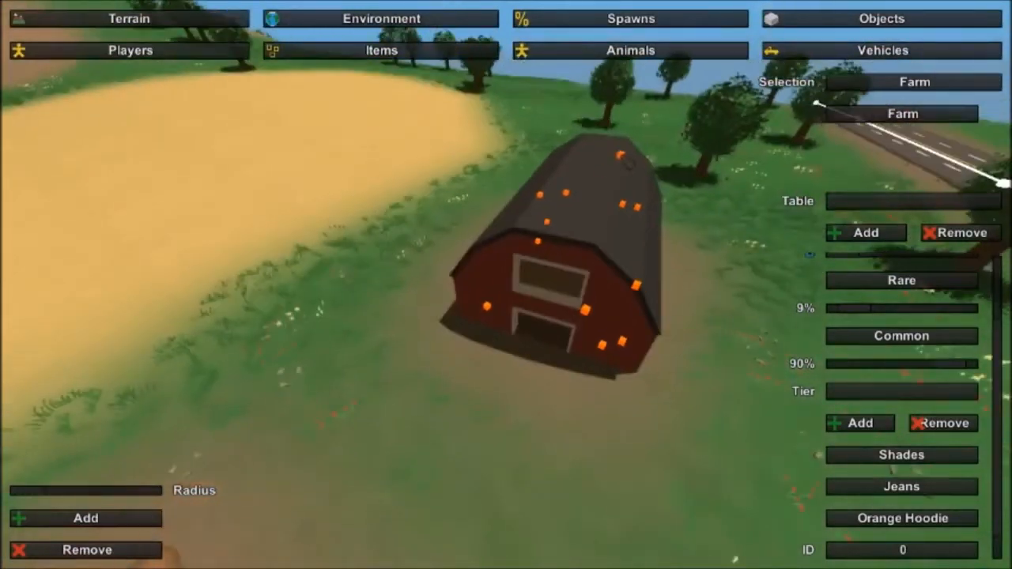
right_drag(509, 384, 625, 364)
key(s)
key(w)
key(w)
key(a)
Step: Bring up the save and exit options and look over the whole map, from the hills and field to the barn and highway
key(Escape)
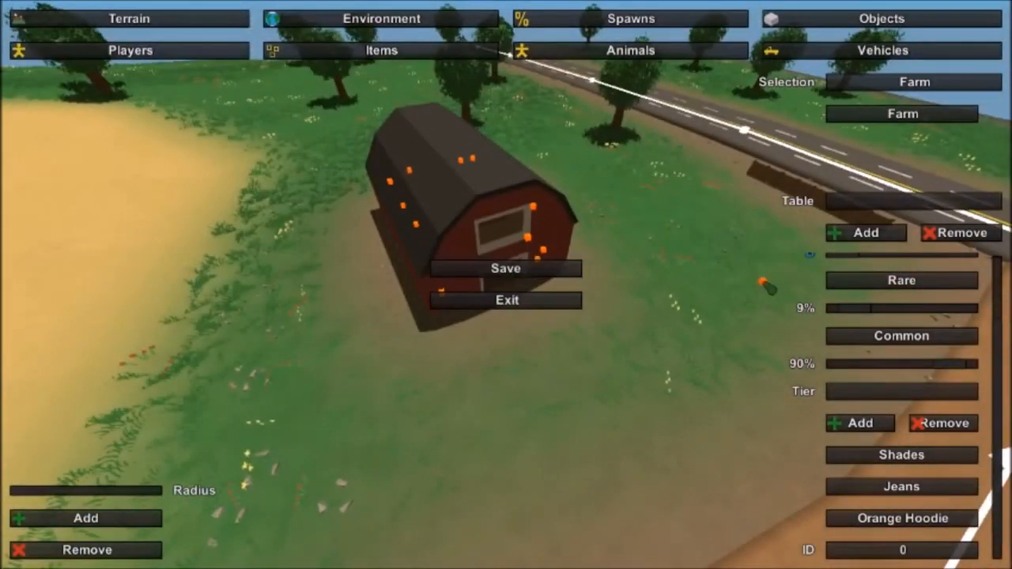
mouse_move(506, 284)
right_down()
mouse_move(367, 241)
mouse_move(304, 243)
mouse_move(565, 286)
mouse_move(678, 317)
mouse_move(617, 336)
mouse_move(435, 249)
mouse_move(431, 277)
mouse_move(363, 245)
mouse_move(471, 300)
mouse_move(659, 252)
mouse_move(624, 332)
mouse_move(632, 340)
right_up()
key(s)
key(w)
mouse_move(622, 261)
right_down()
mouse_move(478, 285)
mouse_move(470, 277)
mouse_move(616, 222)
mouse_move(597, 174)
mouse_move(625, 189)
right_up()
key(w)
key(s)
key(s)
key(w)
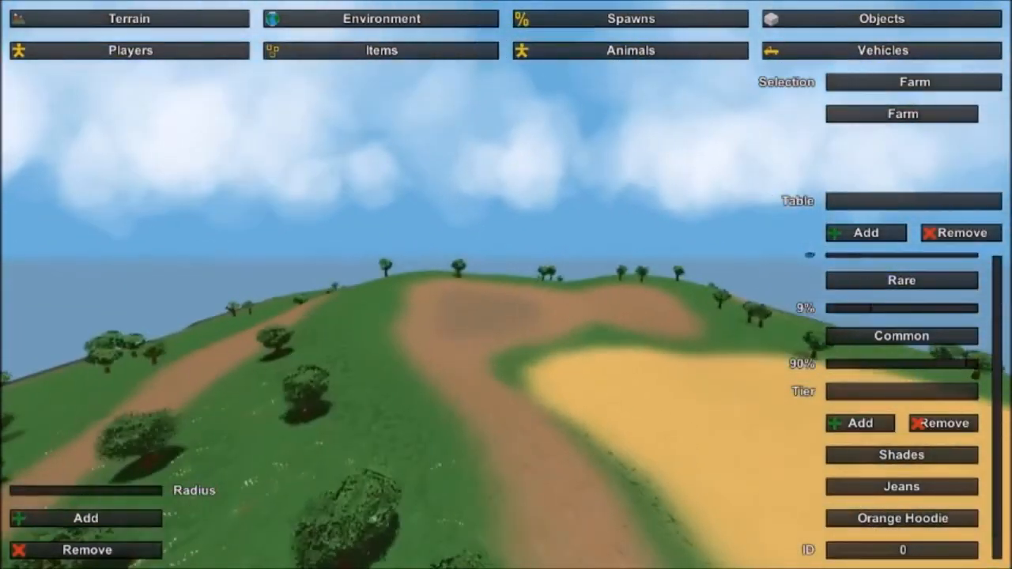
right_drag(506, 284, 482, 308)
key(w)
right_drag(453, 368, 454, 474)
key(s)
right_drag(505, 285, 400, 531)
key(w)
key(w)
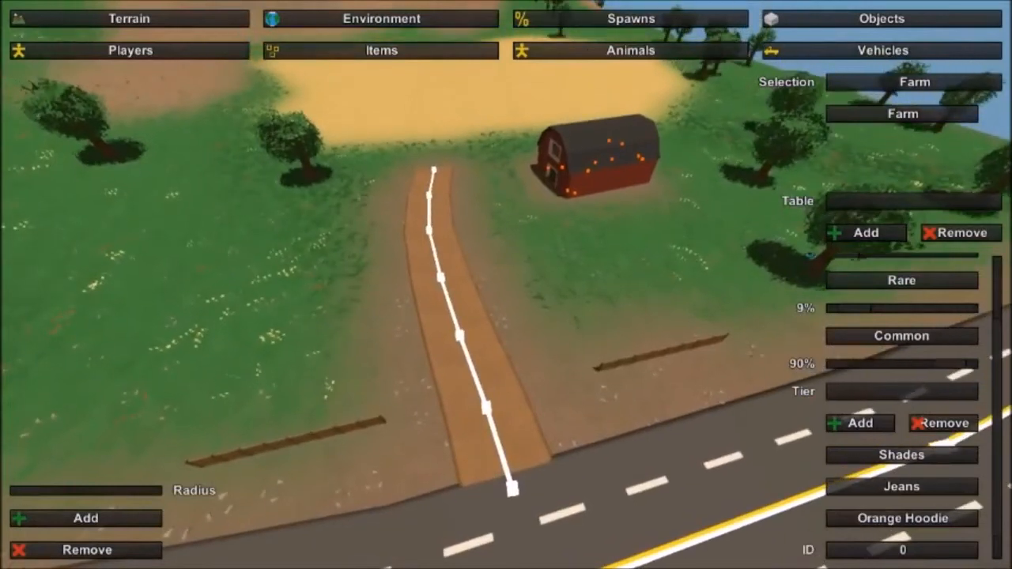